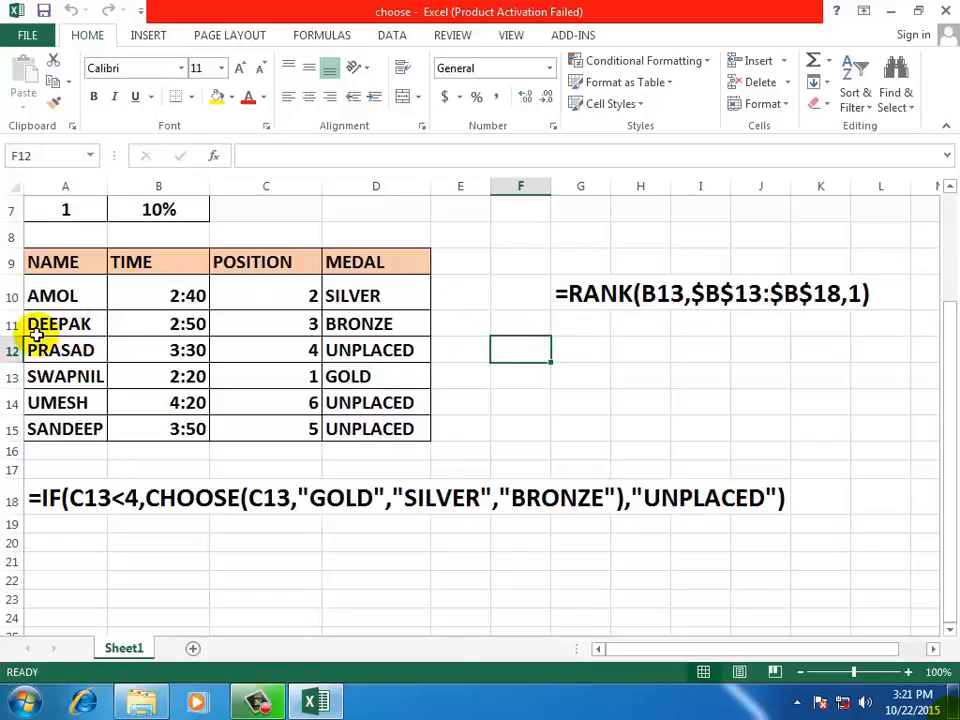
Examine the race table's names, the finishing times in B10:B11, and the position formula in C13.
left_click(50, 296)
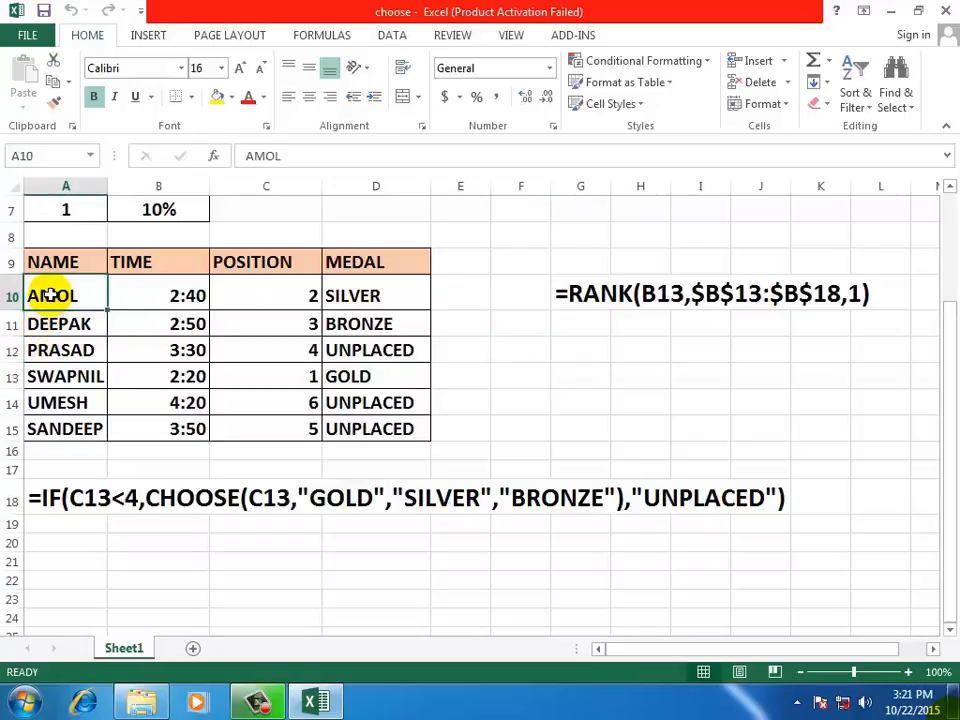
left_click_drag(50, 296, 40, 428)
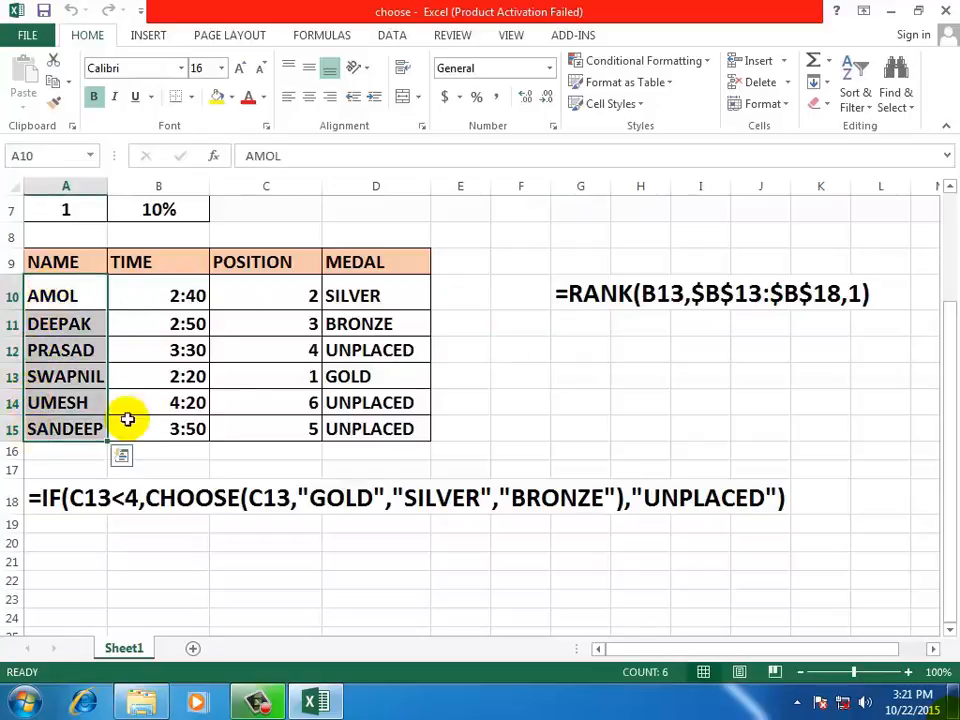
left_click(227, 381)
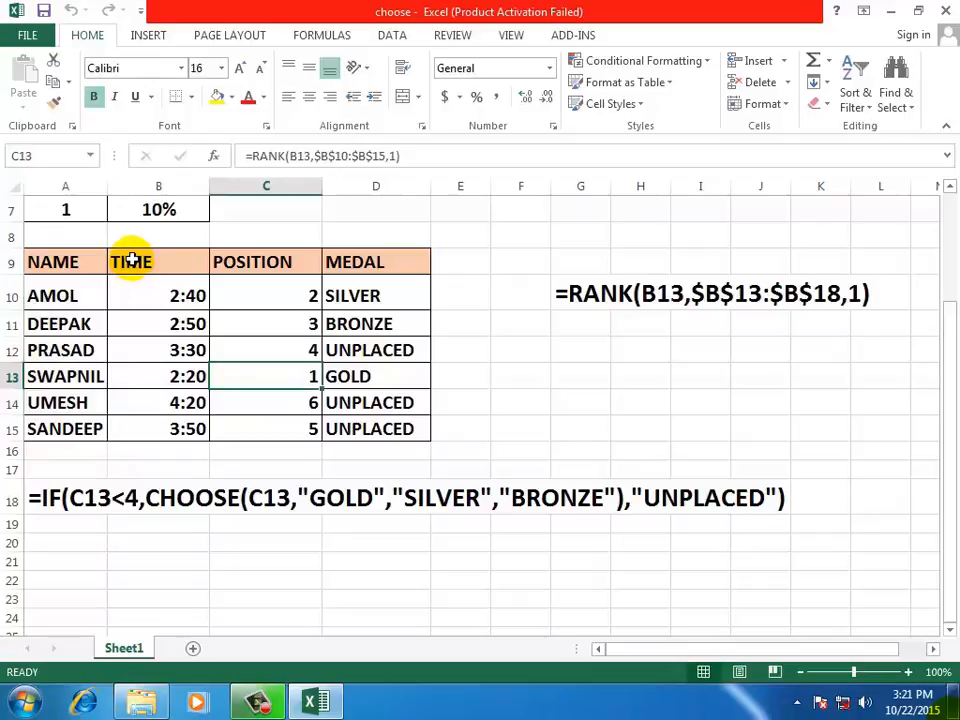
left_click(144, 290)
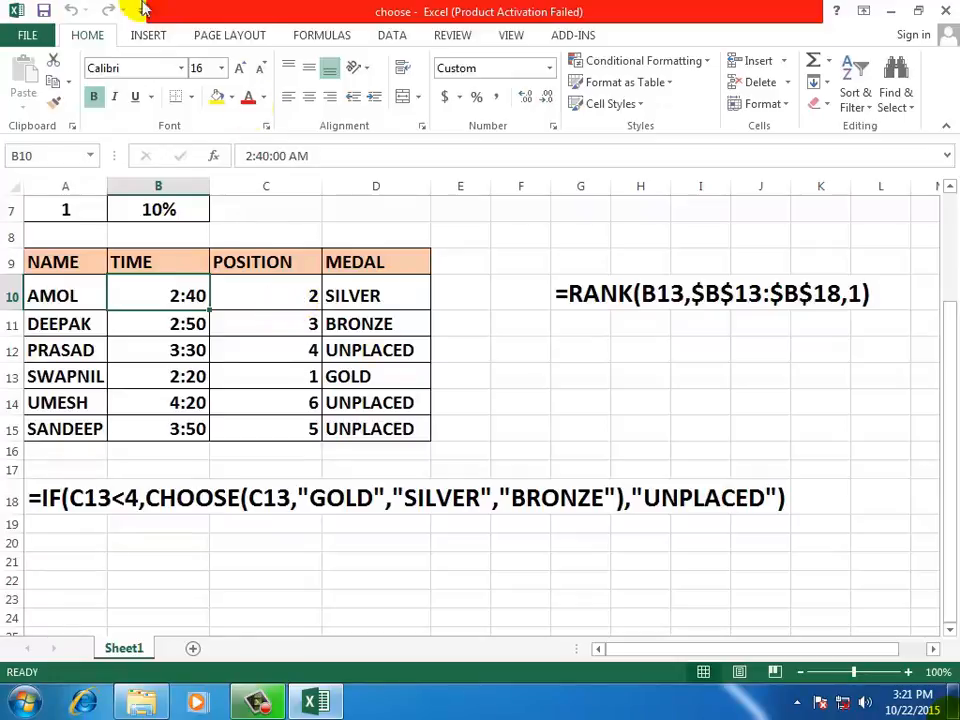
left_click(185, 322)
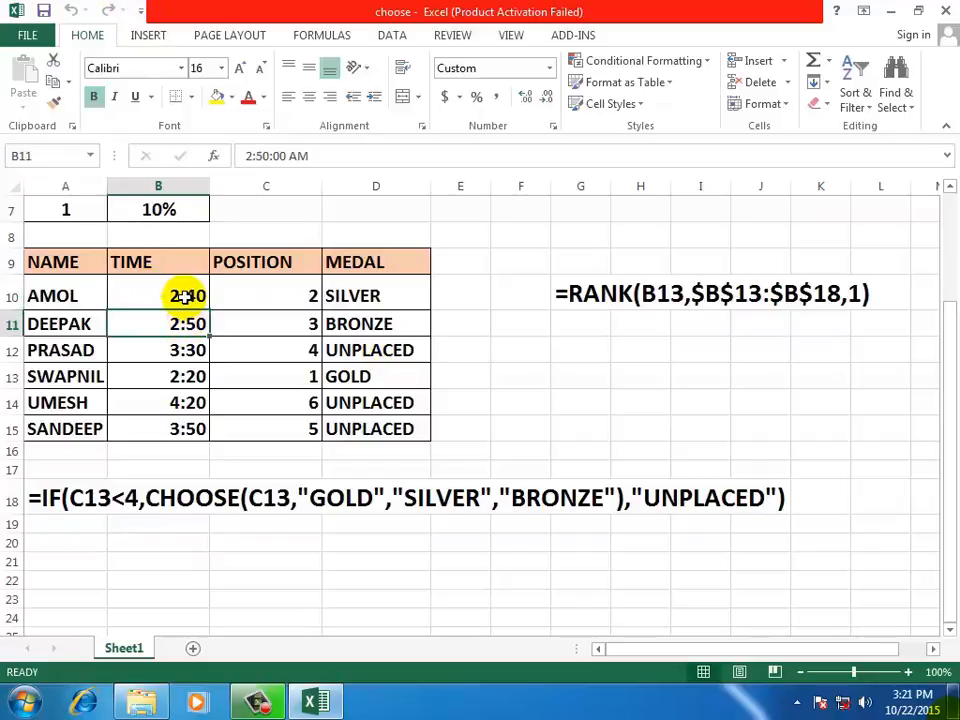
left_click(186, 292)
left_click(172, 327)
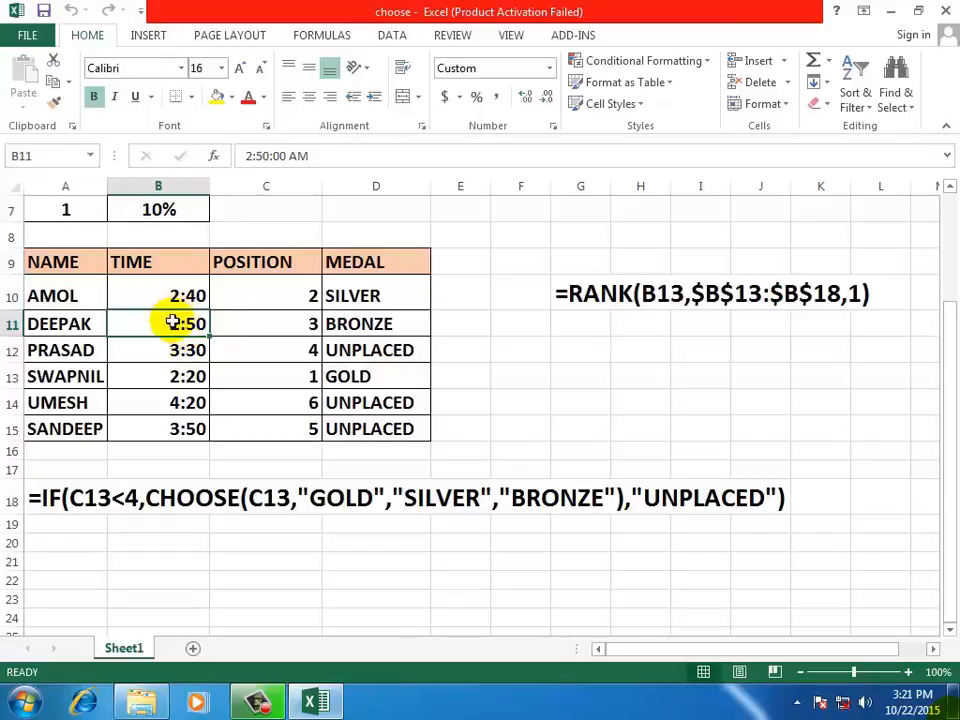
left_click(296, 382)
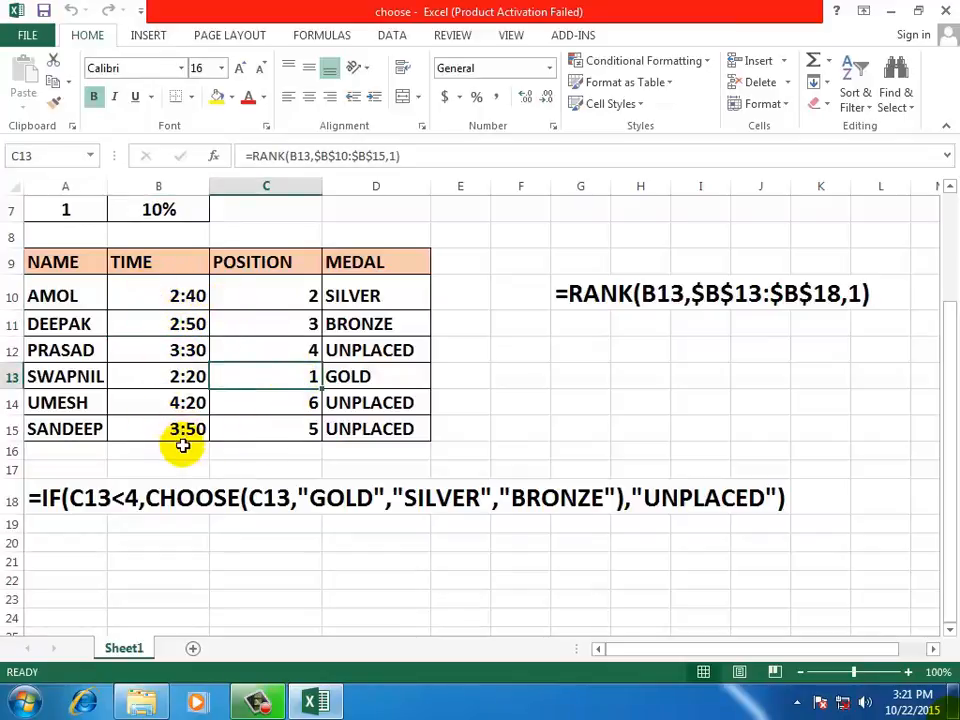
Clear the existing POSITION formulas from C10:C15.
left_click(247, 288)
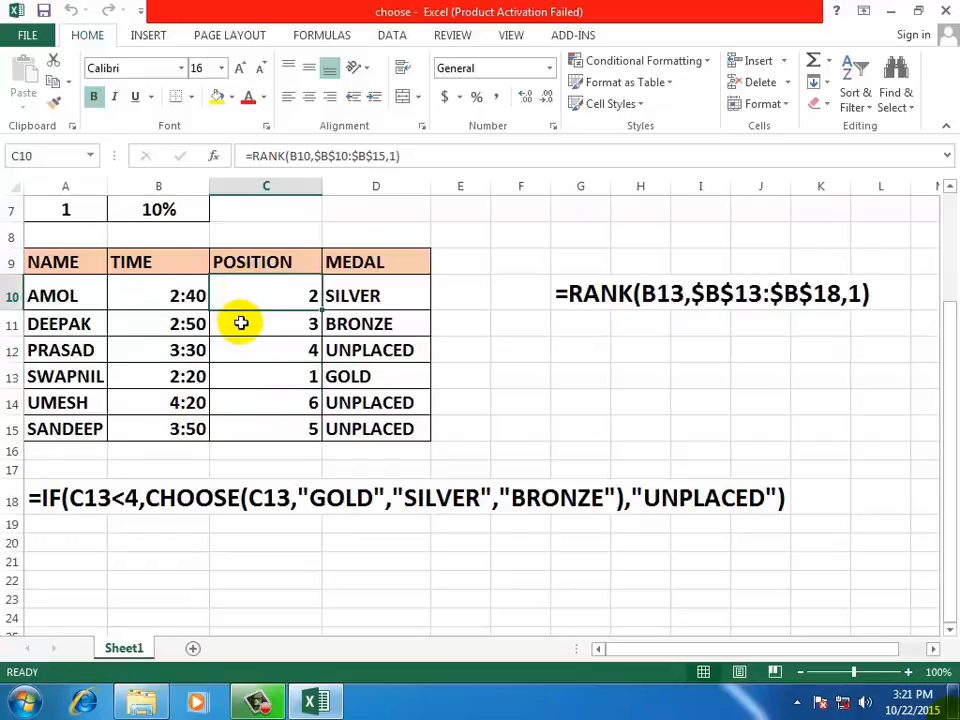
left_click(259, 376)
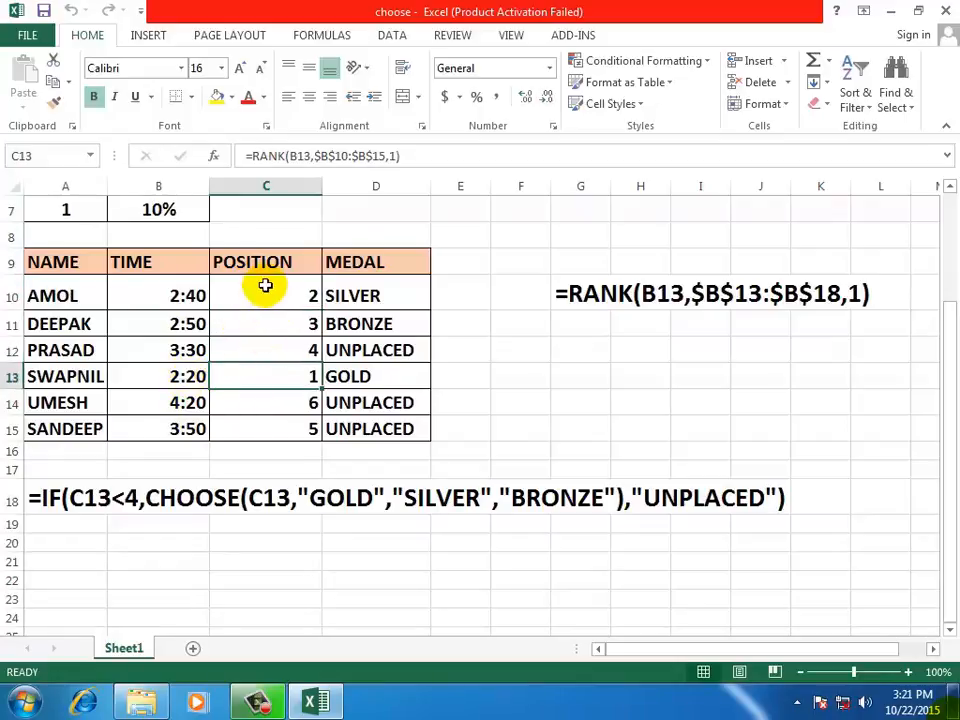
left_click_drag(264, 286, 274, 425)
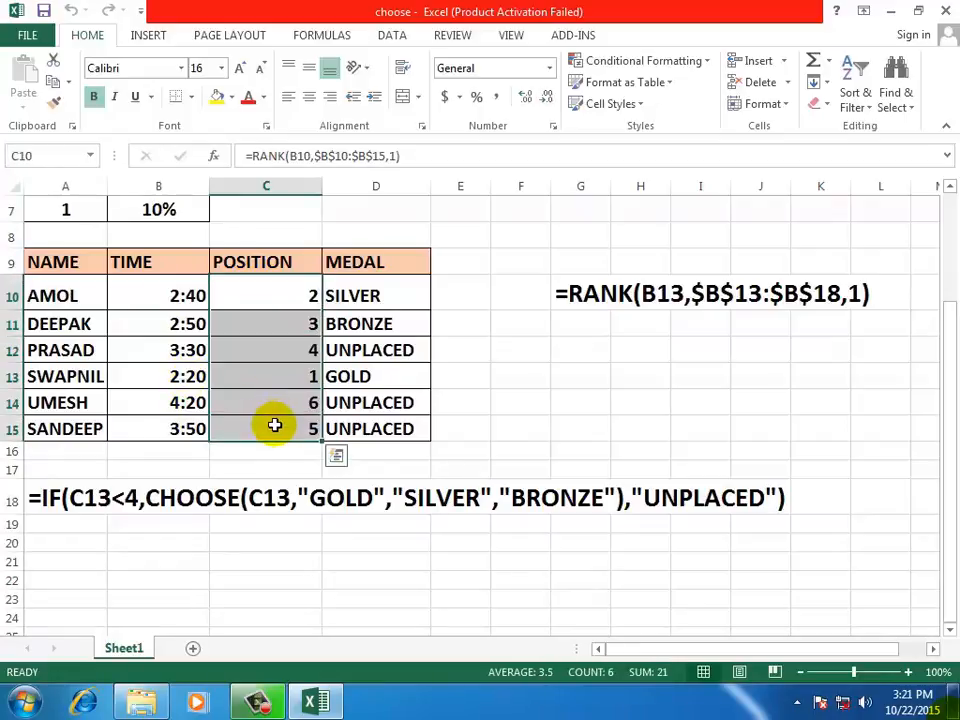
key("Delete")
Enter =RANK(B10,$B$10:$B$15,1) in C10 and fill the formula down through C15.
left_click(285, 284)
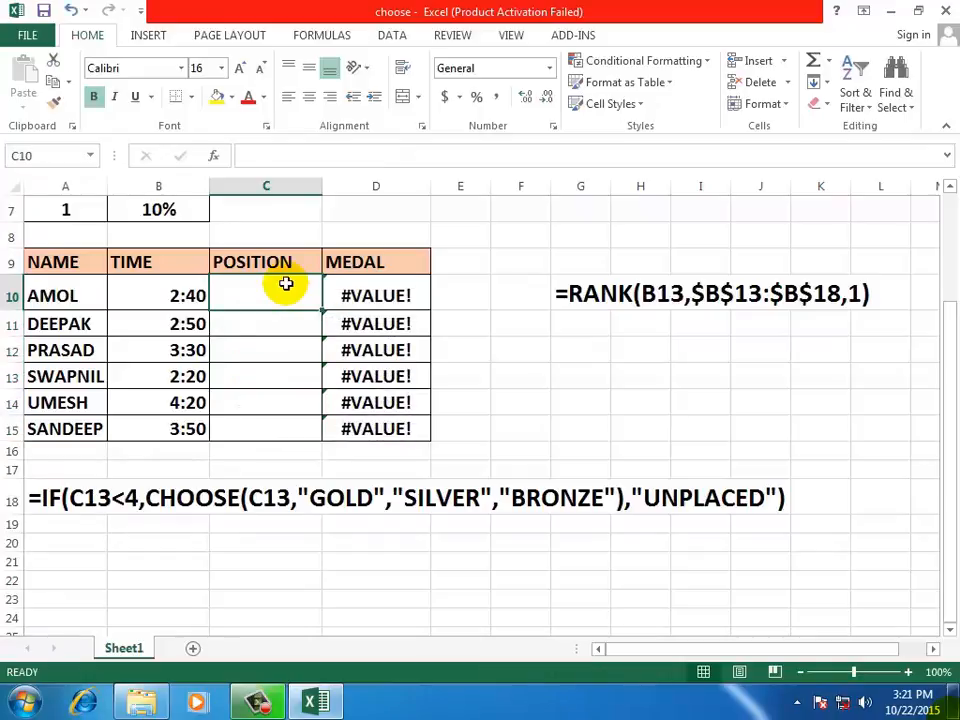
type("=")
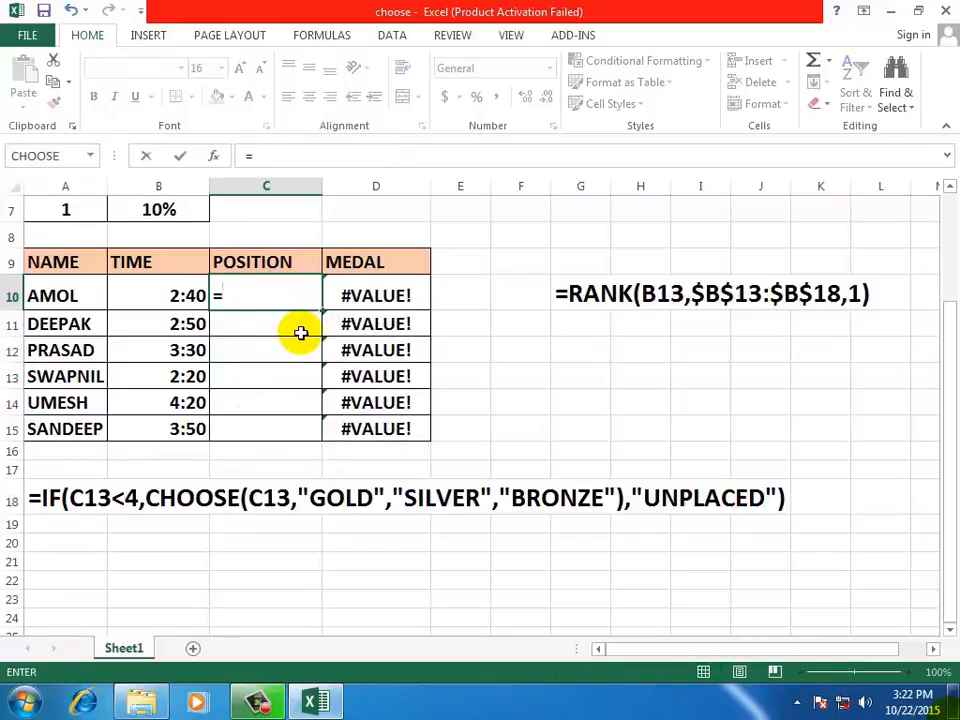
type("RANK")
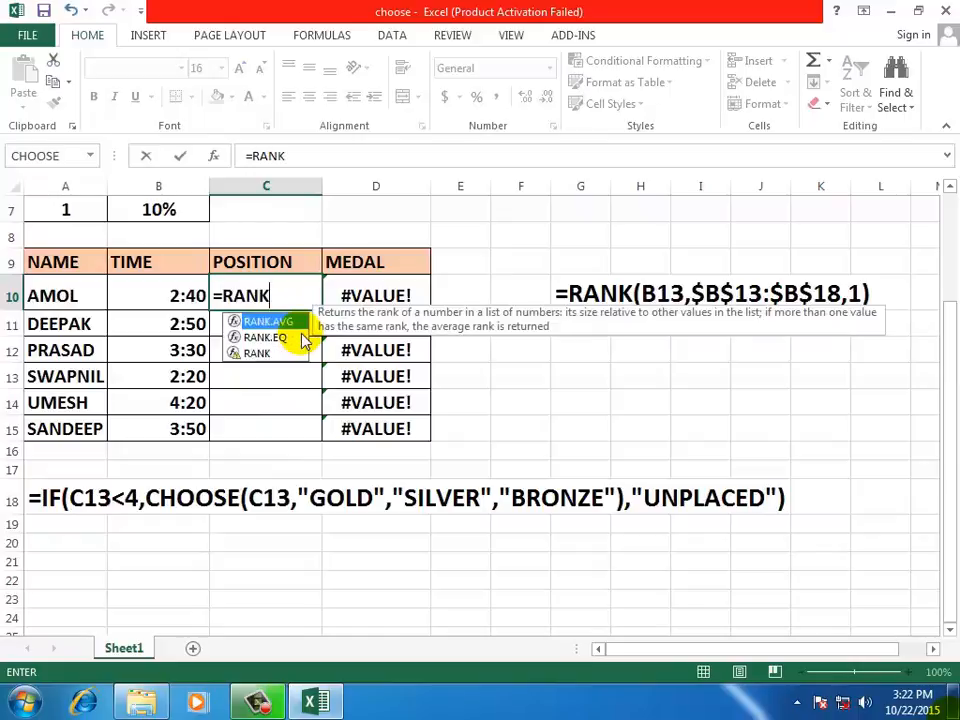
type("(")
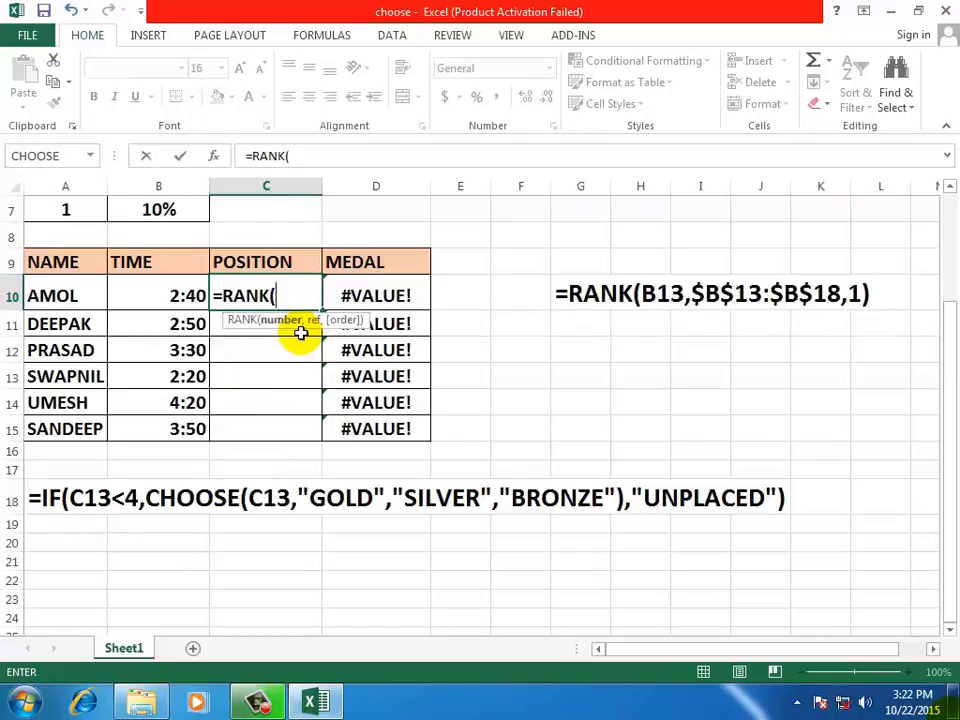
left_click(145, 287)
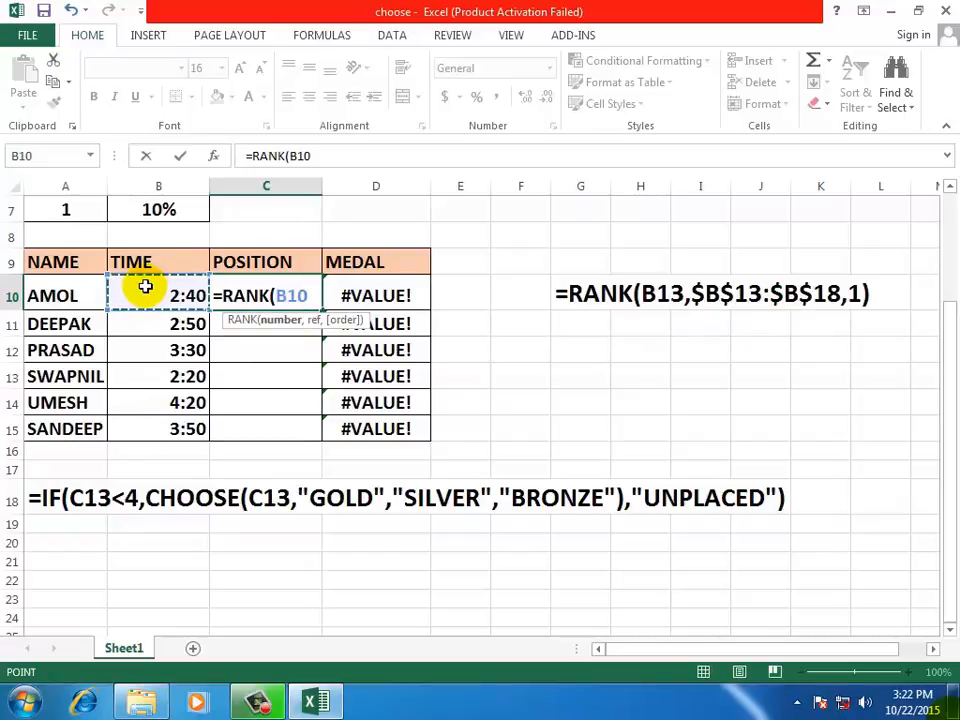
type(",")
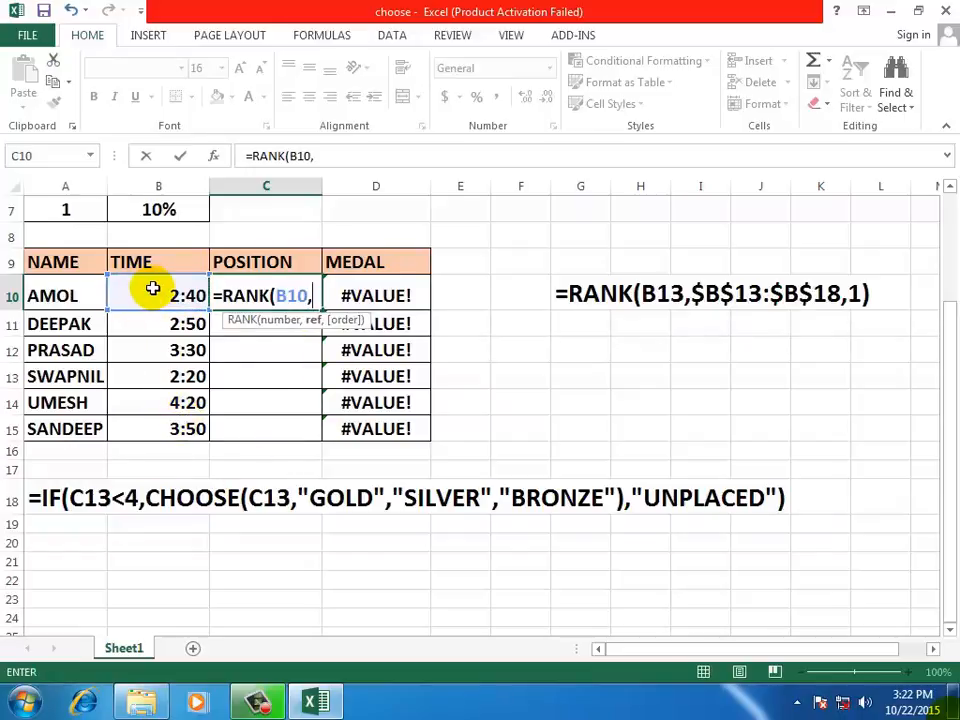
left_click_drag(153, 289, 146, 420)
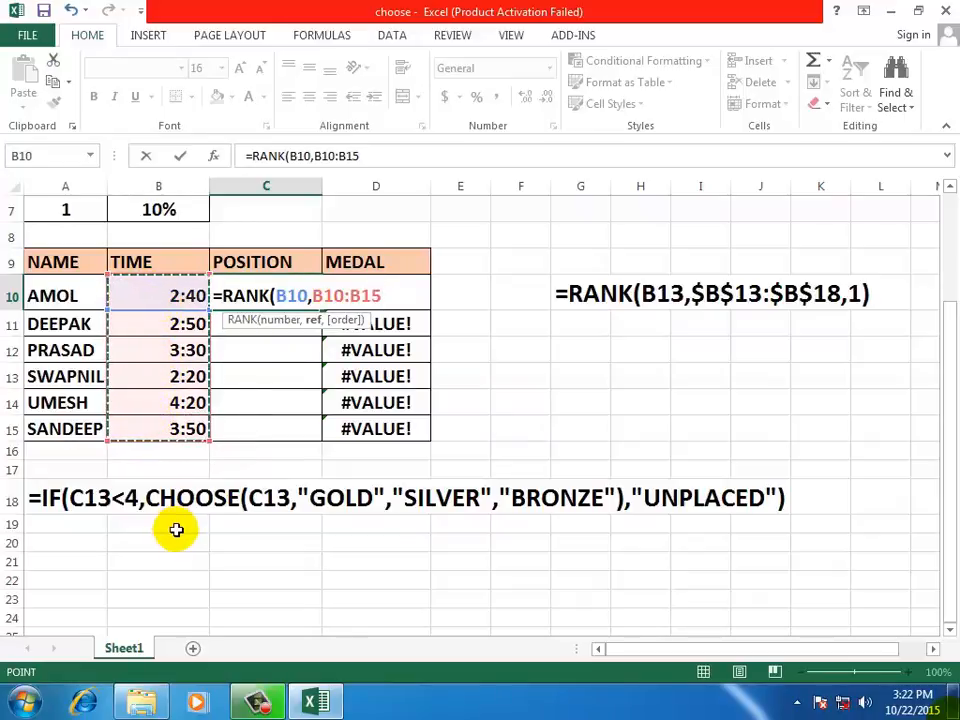
key("F4")
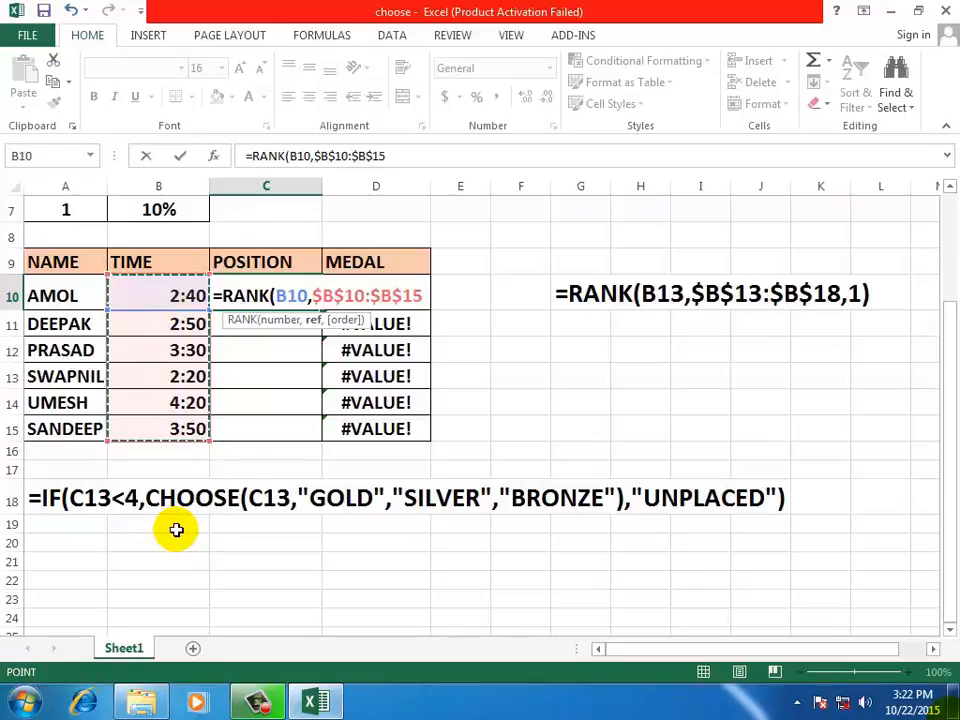
type(",1")
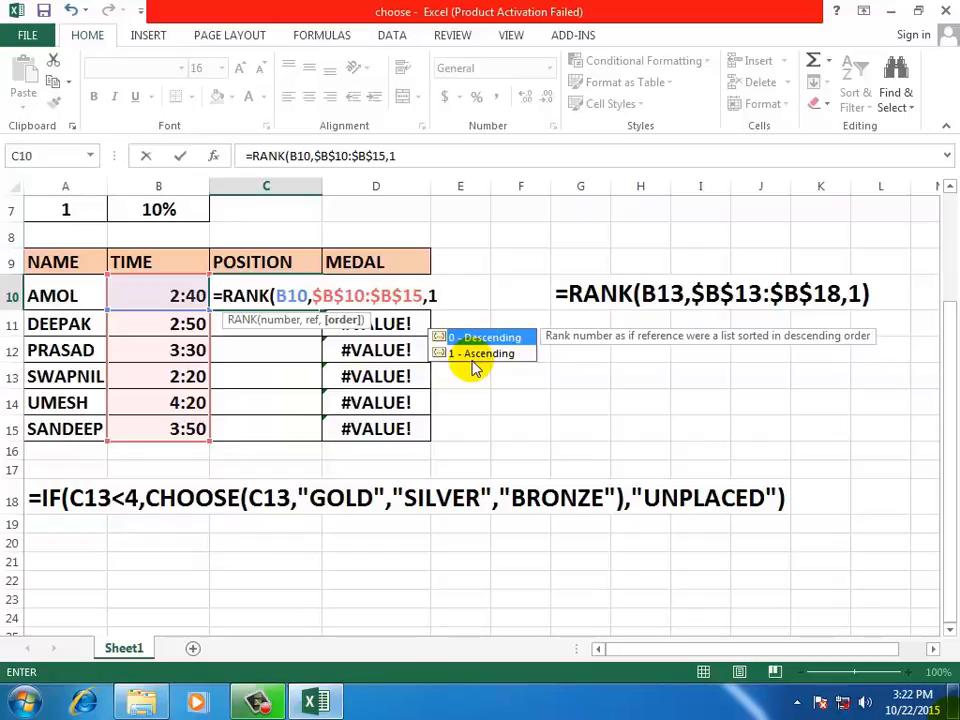
type(")")
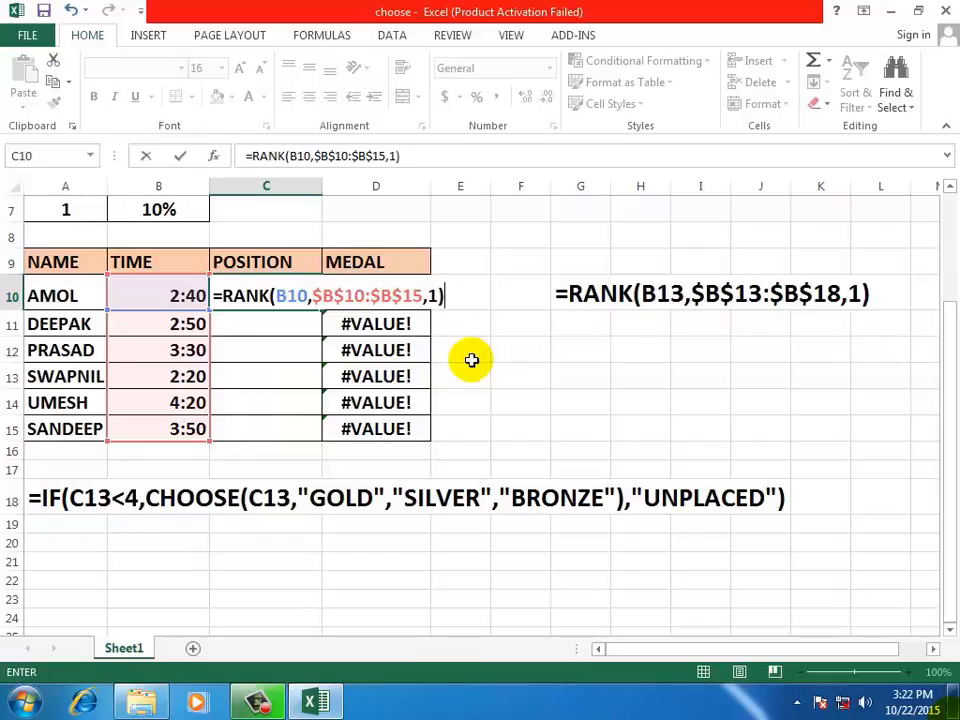
key("Return")
left_click(281, 284)
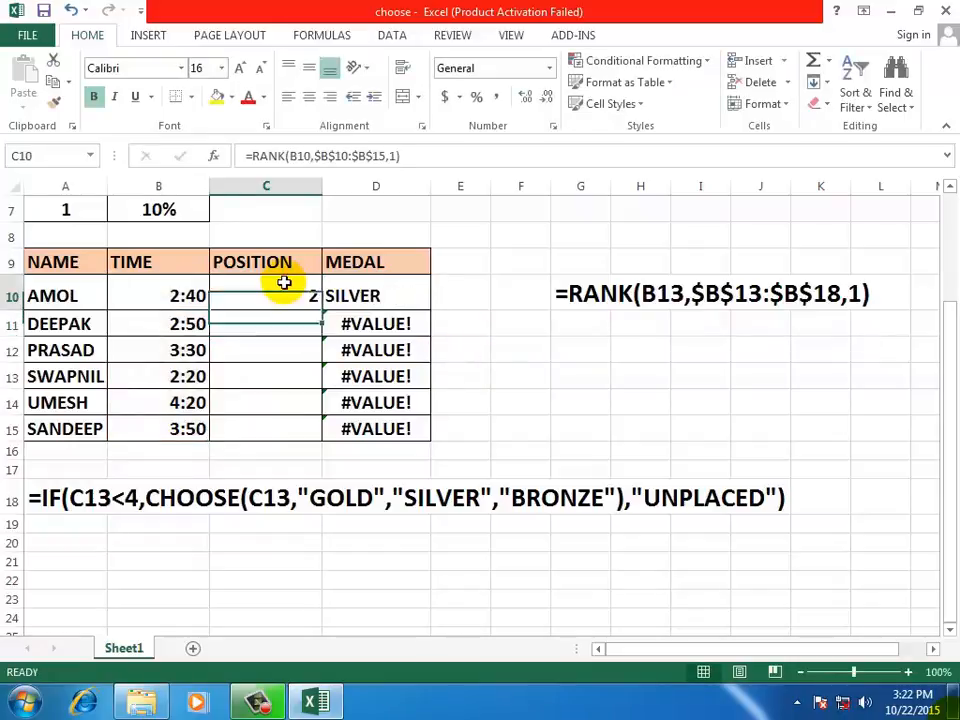
left_click_drag(318, 309, 326, 439)
Examine the positions in column C and compare them with the IF/CHOOSE medal formulas in D10, D11 and D13.
left_click(262, 378)
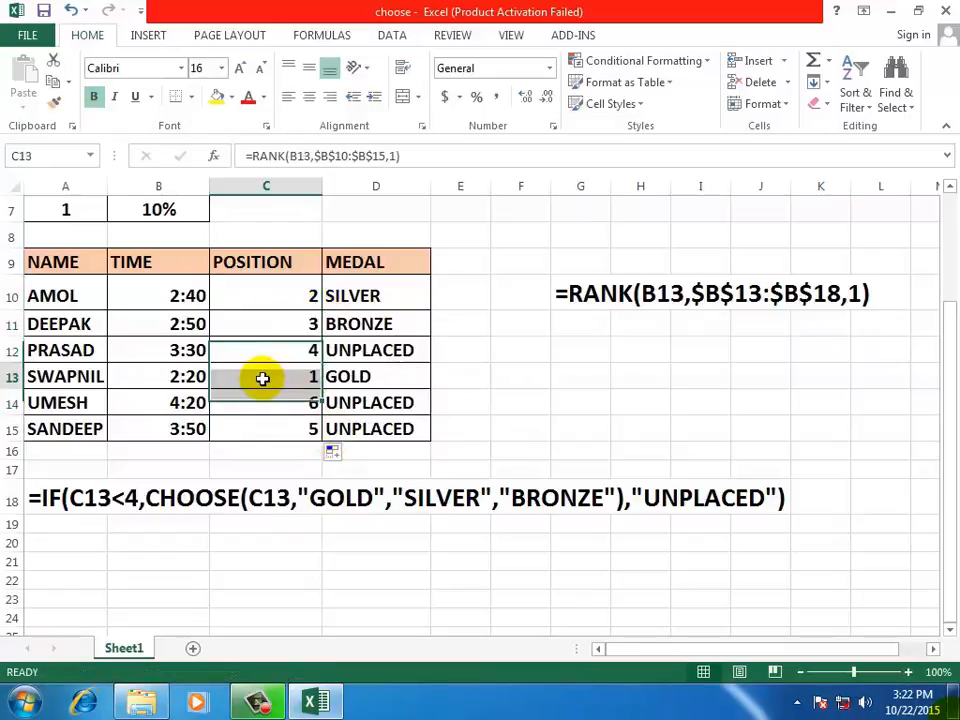
left_click(279, 298)
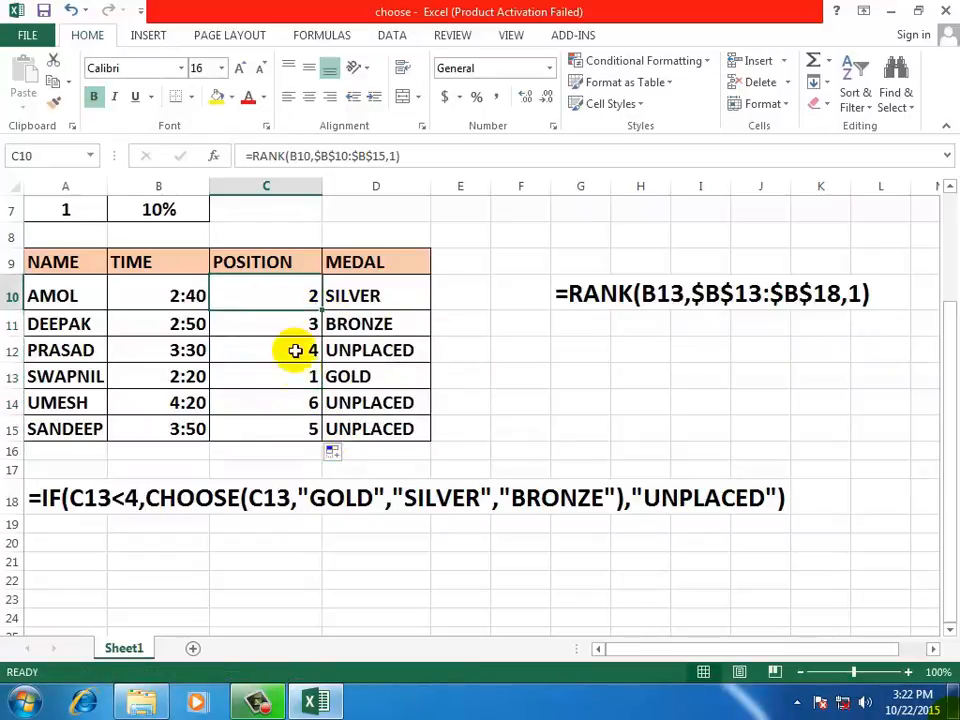
left_click(284, 327)
left_click(557, 383)
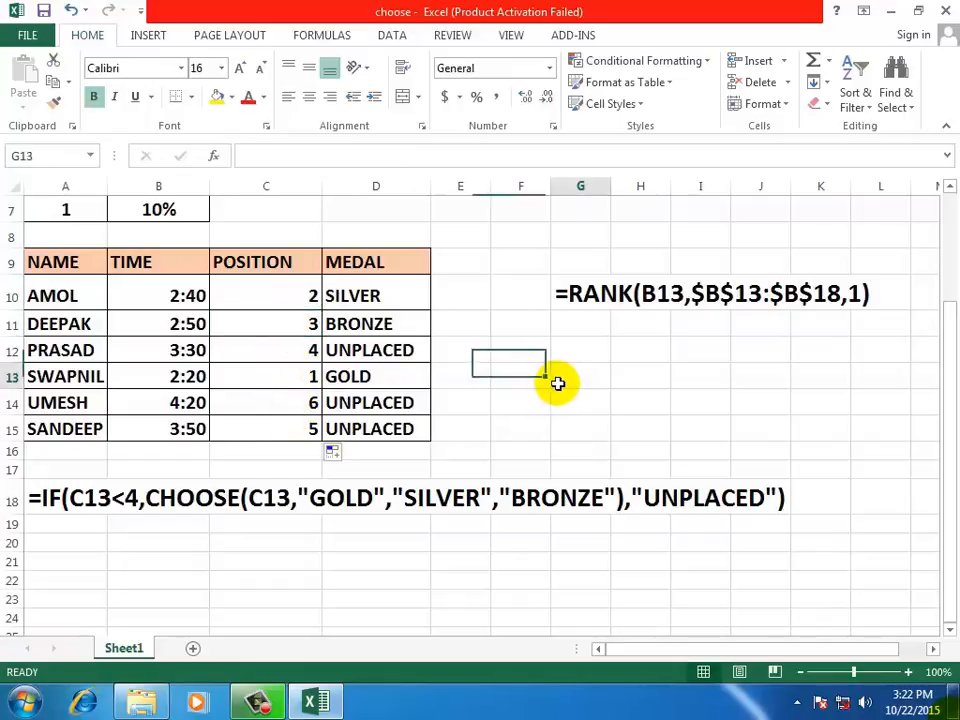
left_click(270, 376)
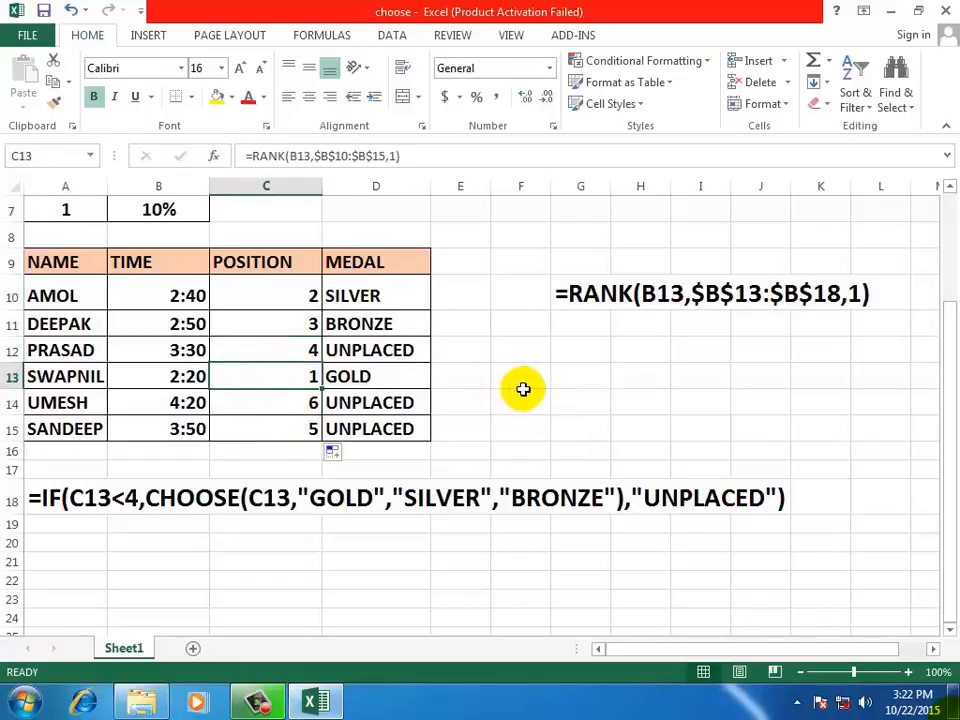
left_click(396, 380)
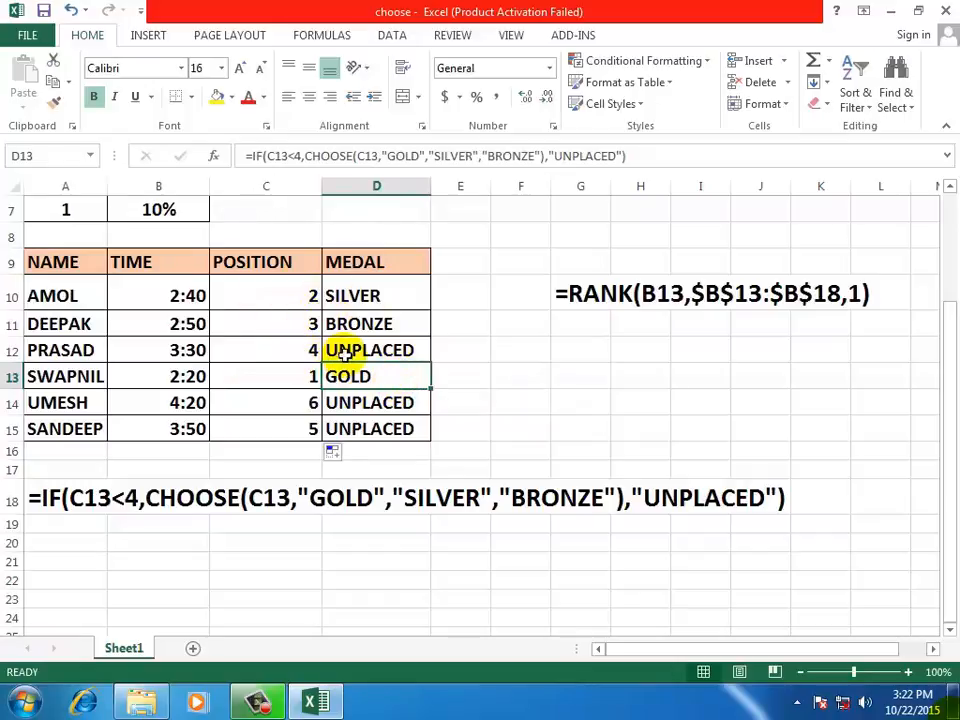
left_click(280, 294)
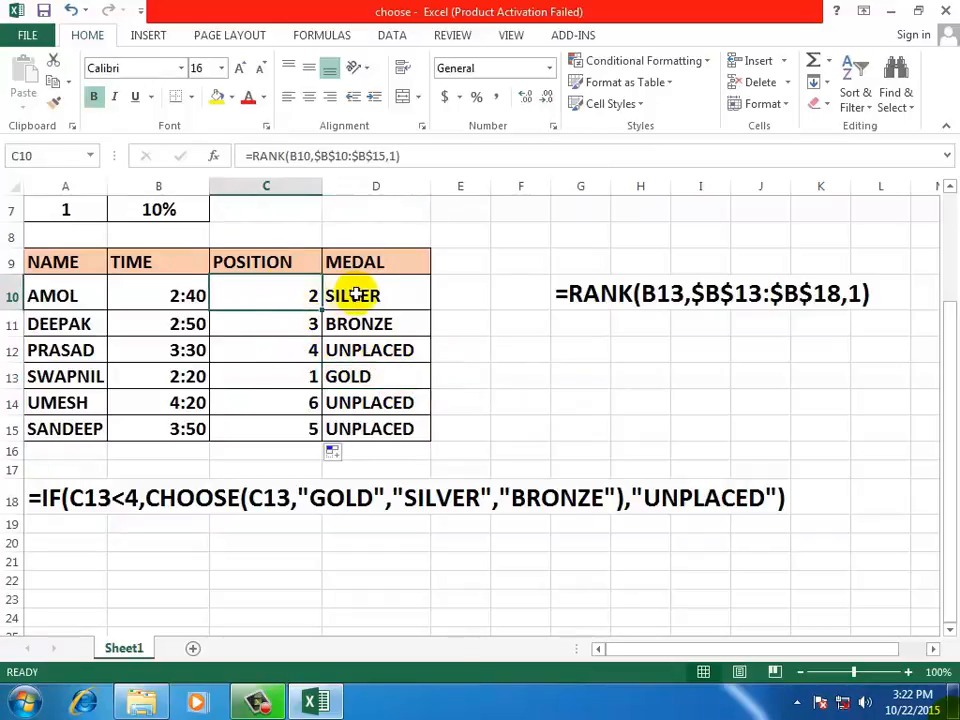
left_click(361, 294)
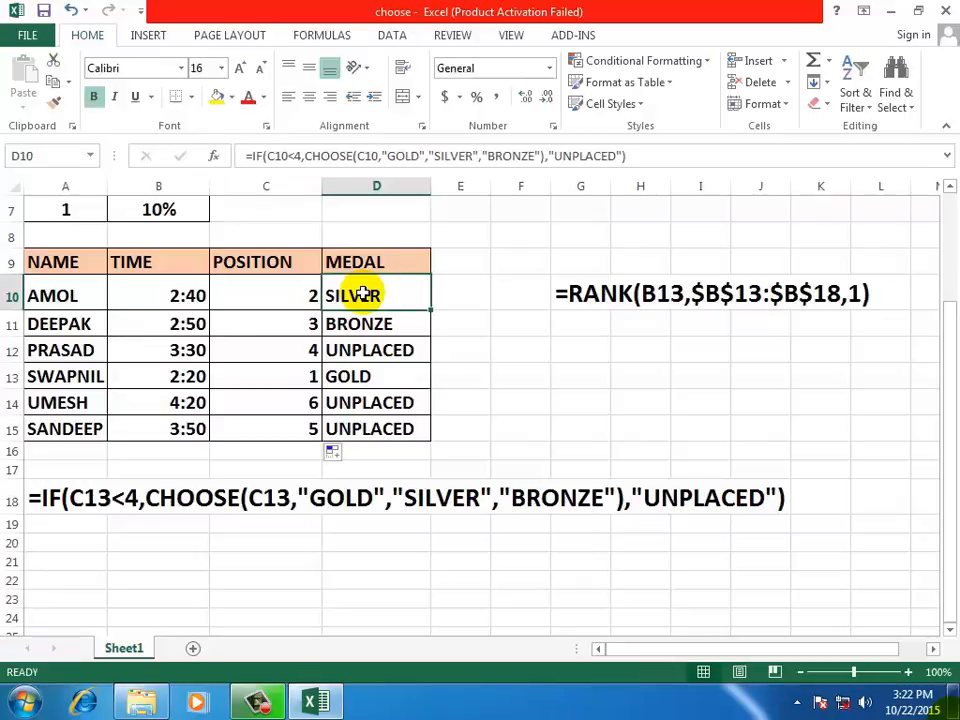
left_click(256, 332)
left_click(371, 331)
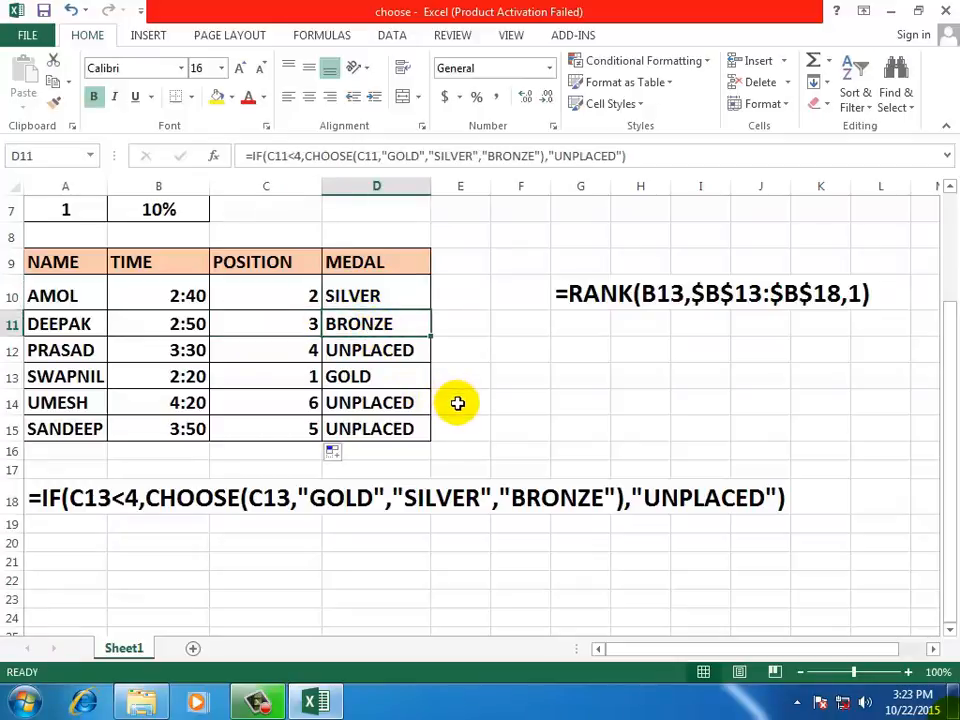
left_click(360, 296)
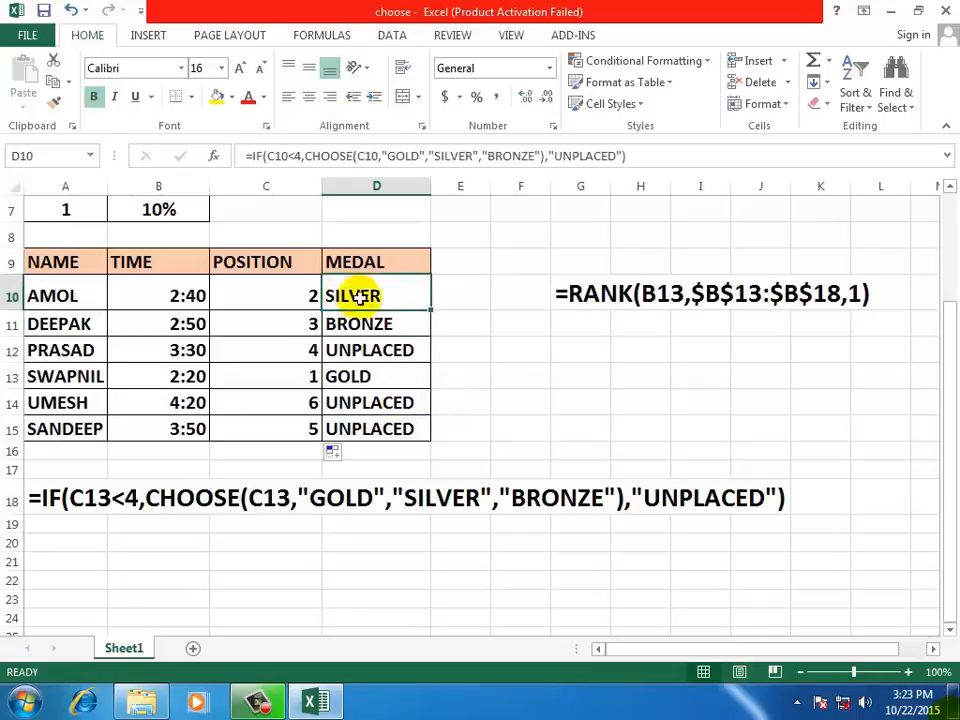
left_click(543, 379)
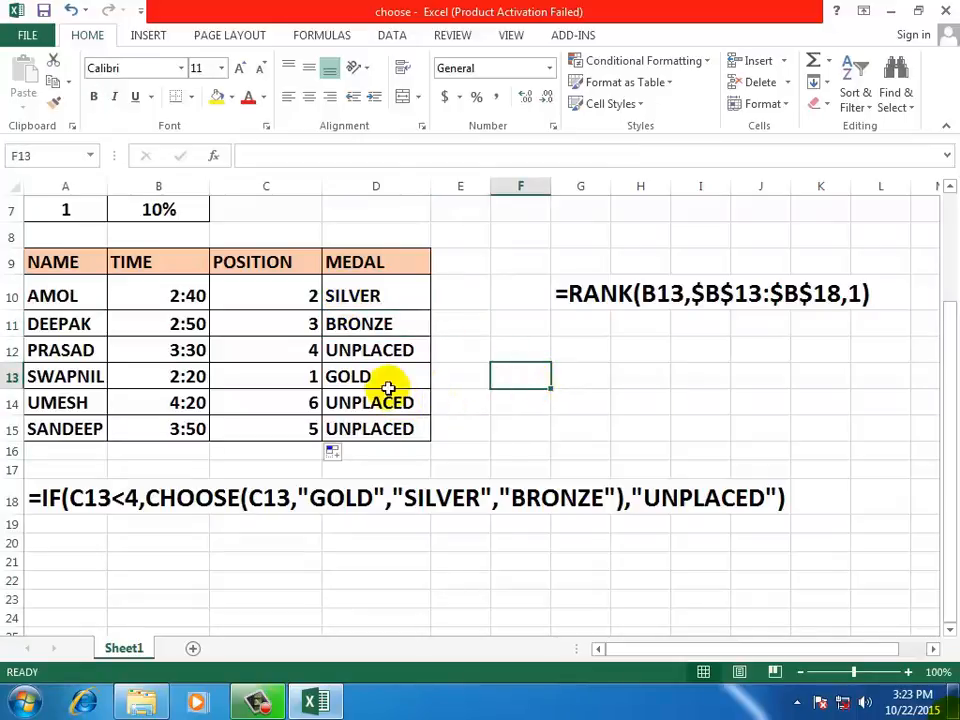
left_click(300, 379)
left_click(384, 376)
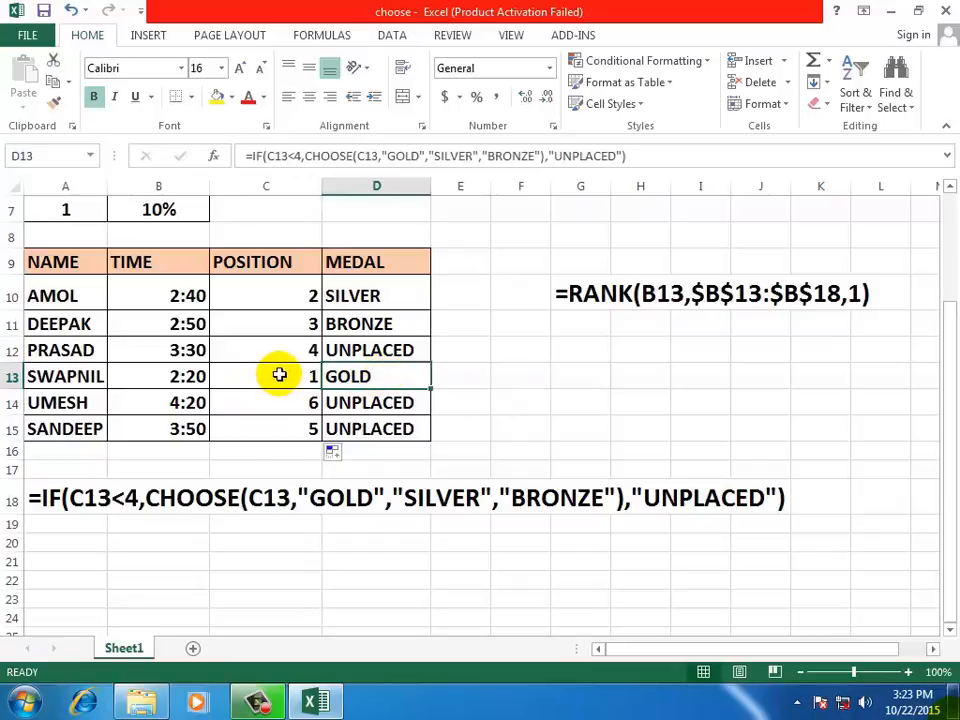
left_click(289, 294)
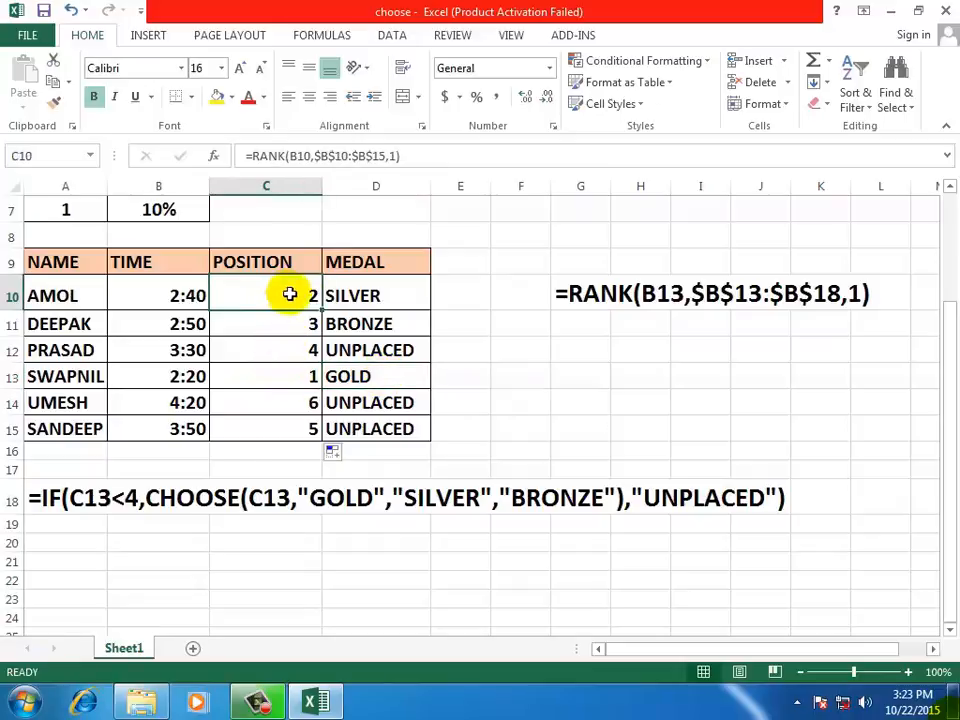
left_click(296, 320)
left_click(461, 354)
left_click(340, 379)
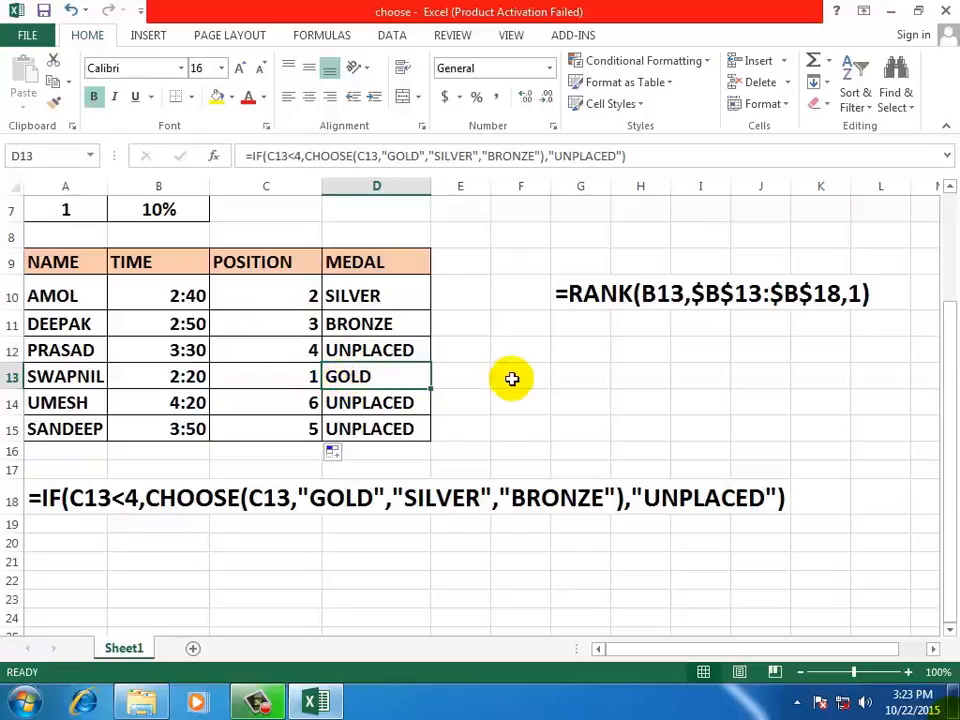
left_click(540, 365)
left_click(364, 375)
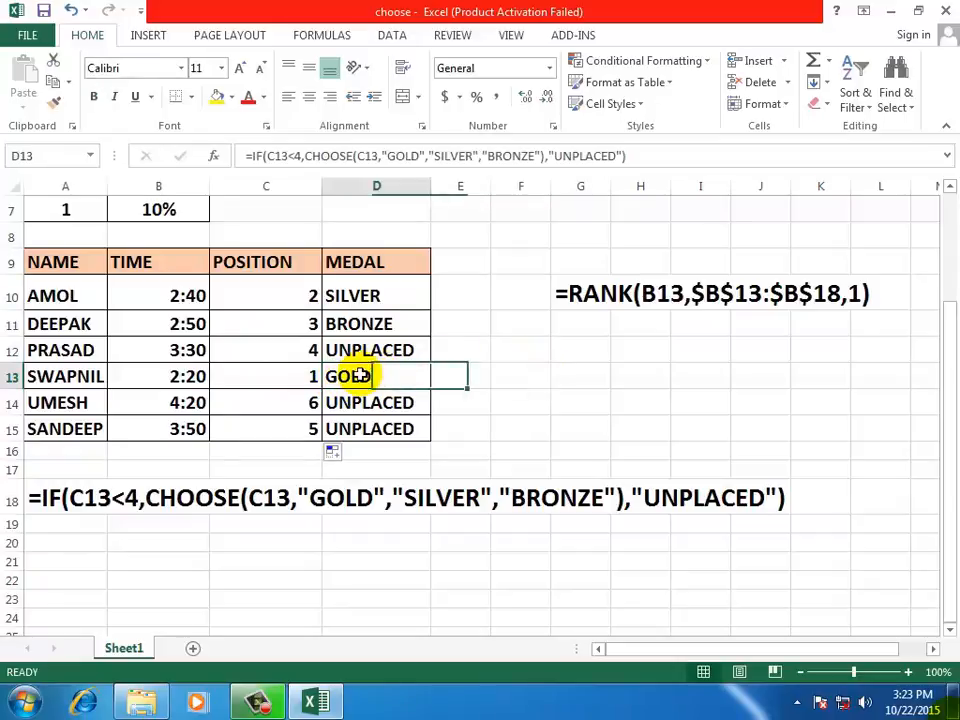
Compare the medal formulas in D10, D11 and D13 with the positions in C12 and C14.
left_click(358, 318)
left_click(350, 283)
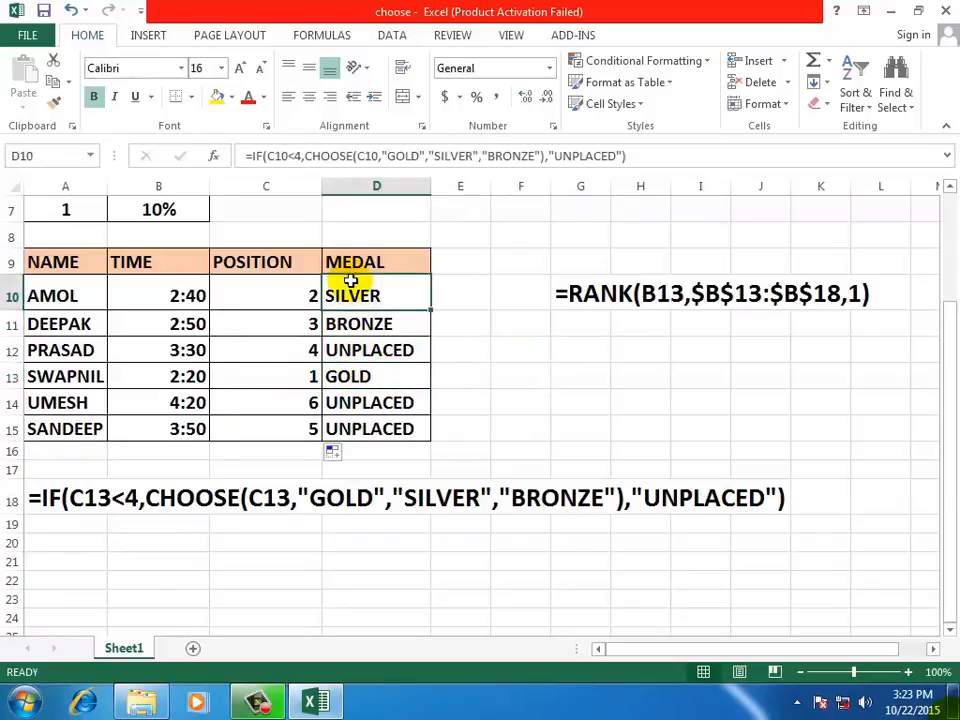
left_click(341, 377)
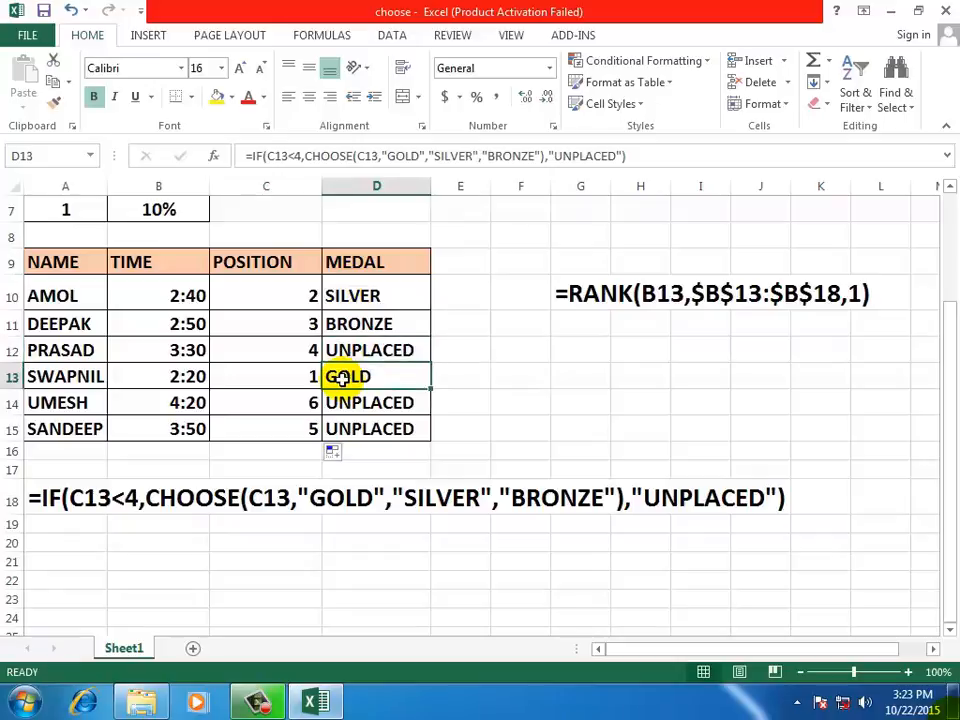
left_click(286, 346)
left_click(294, 400)
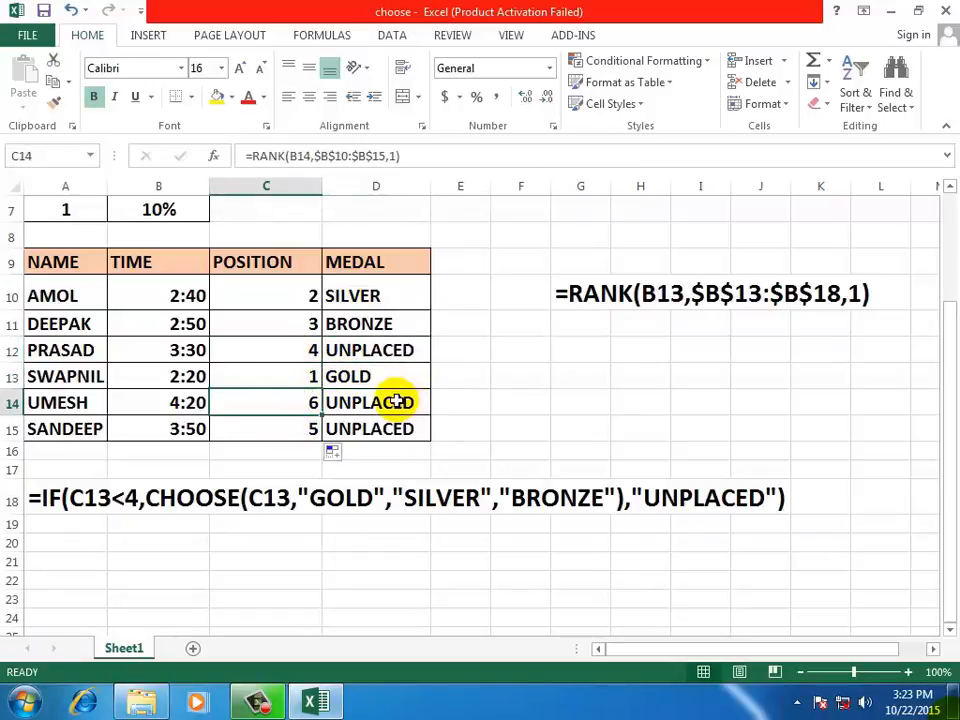
left_click(497, 382)
Clear the existing MEDAL formulas from D10:D15.
left_click(370, 296)
left_click_drag(370, 296, 385, 425)
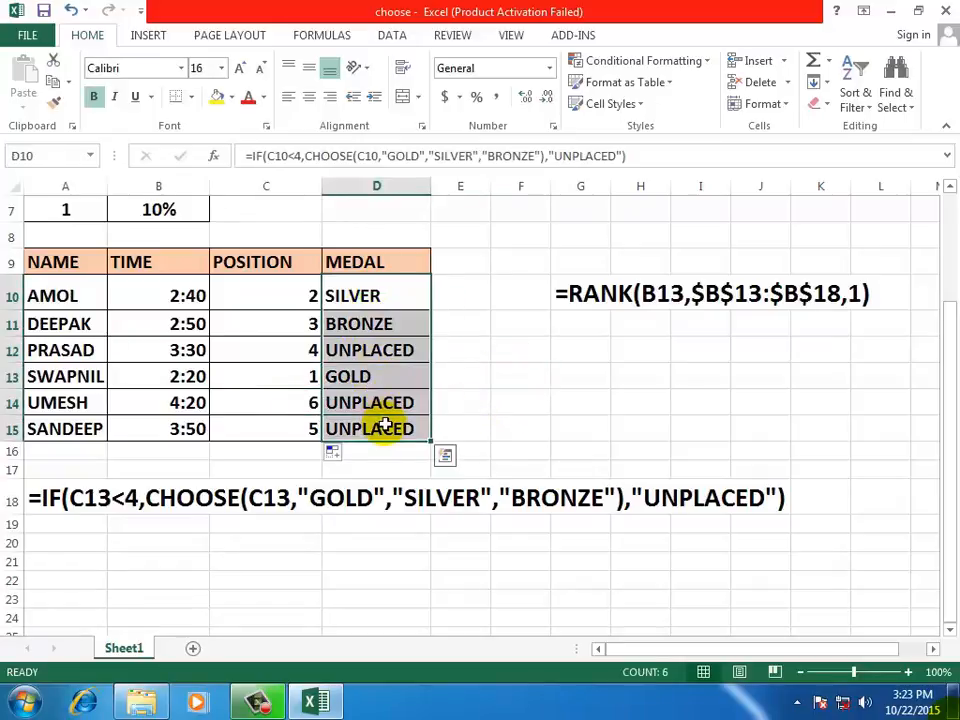
key("Delete")
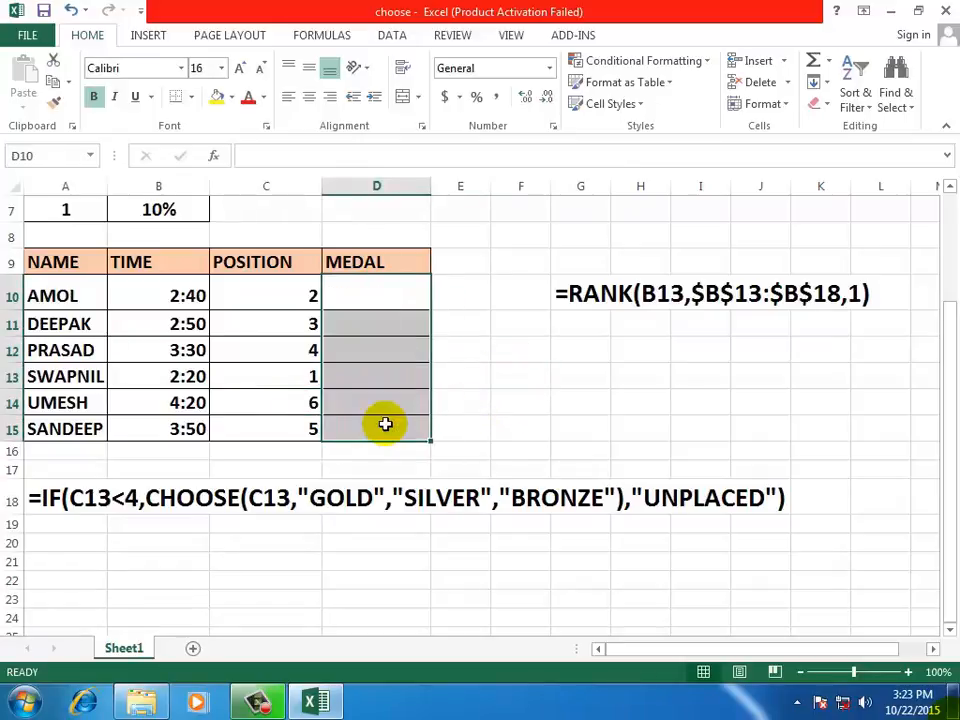
Start an IF formula in D10 with C10<4 as its logical test.
type("=")
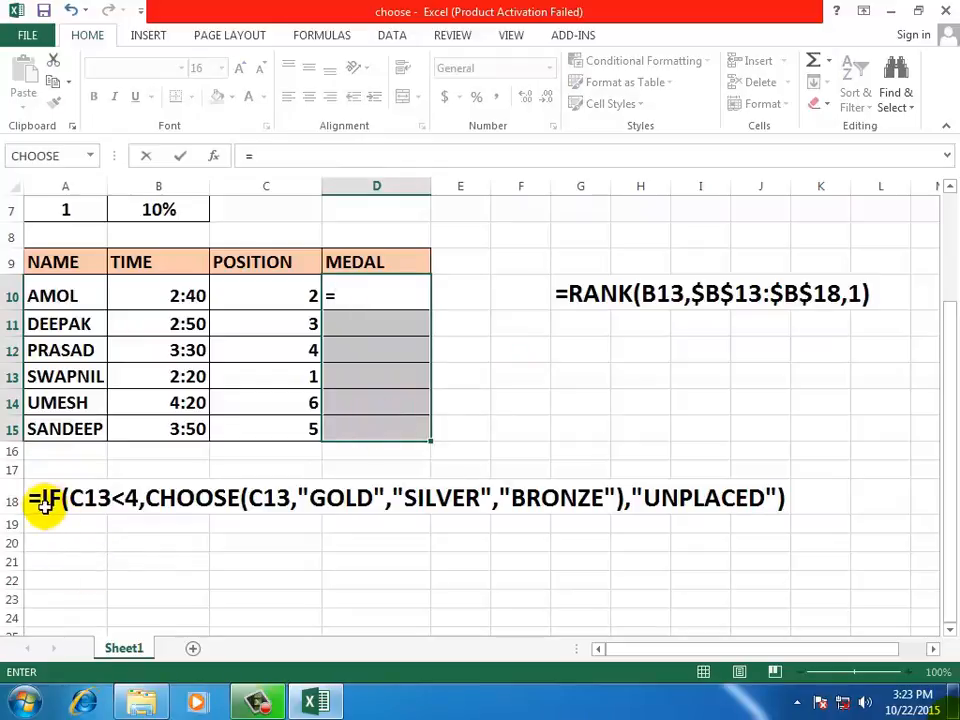
type("I")
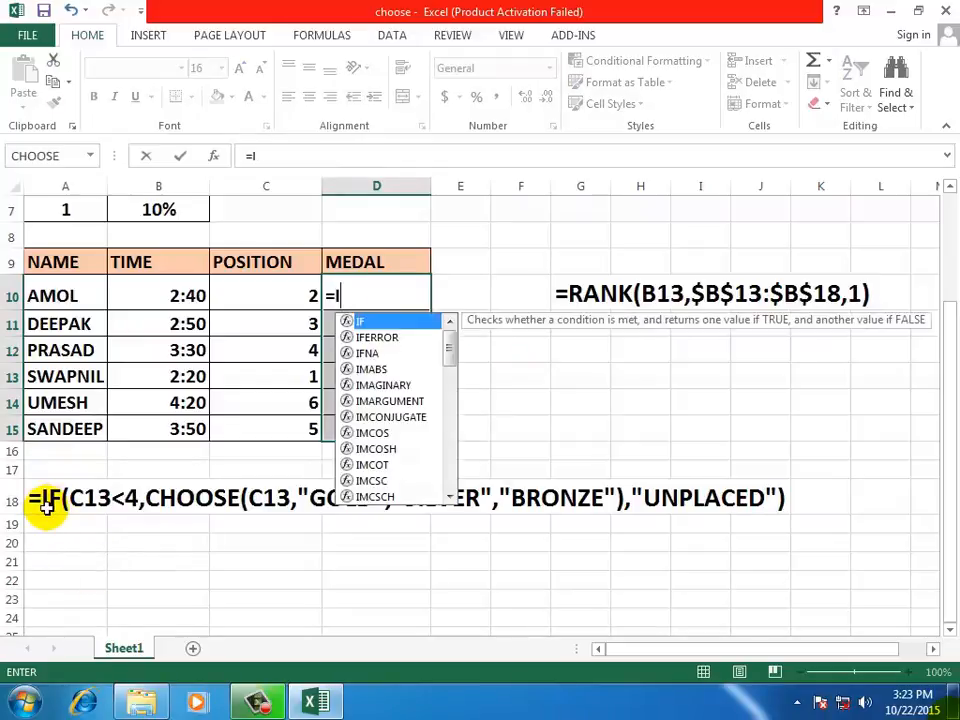
type("F(")
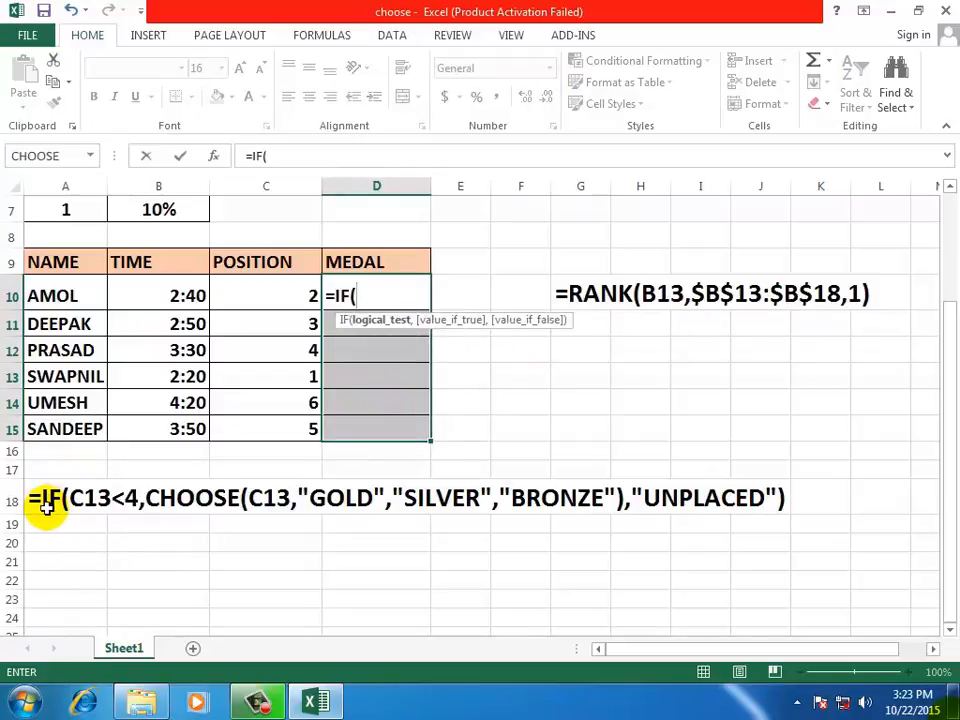
left_click(262, 291)
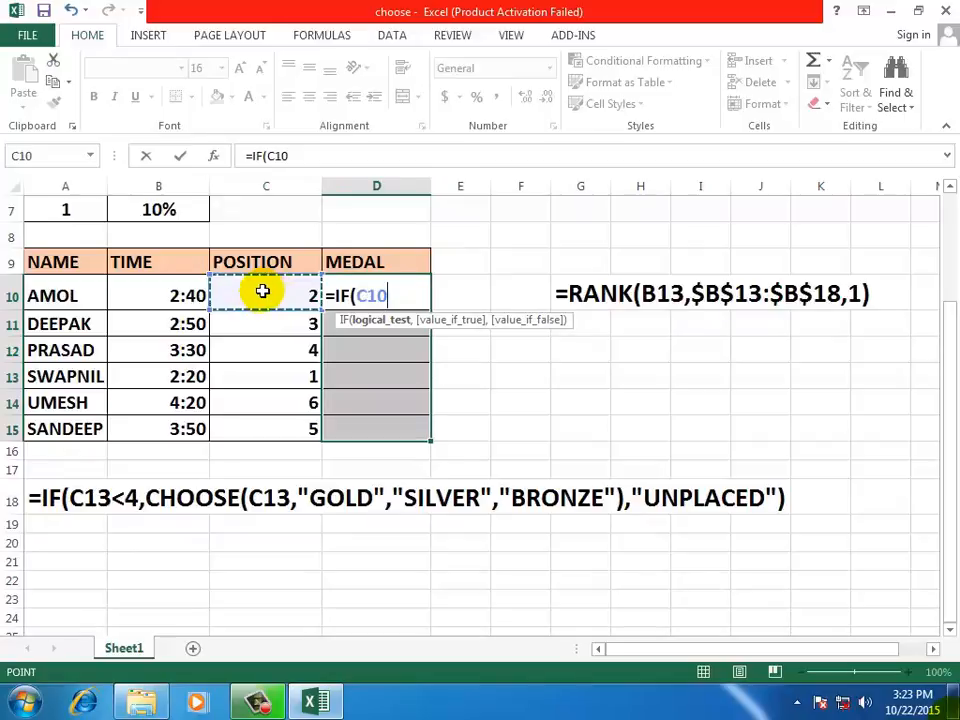
type("<4")
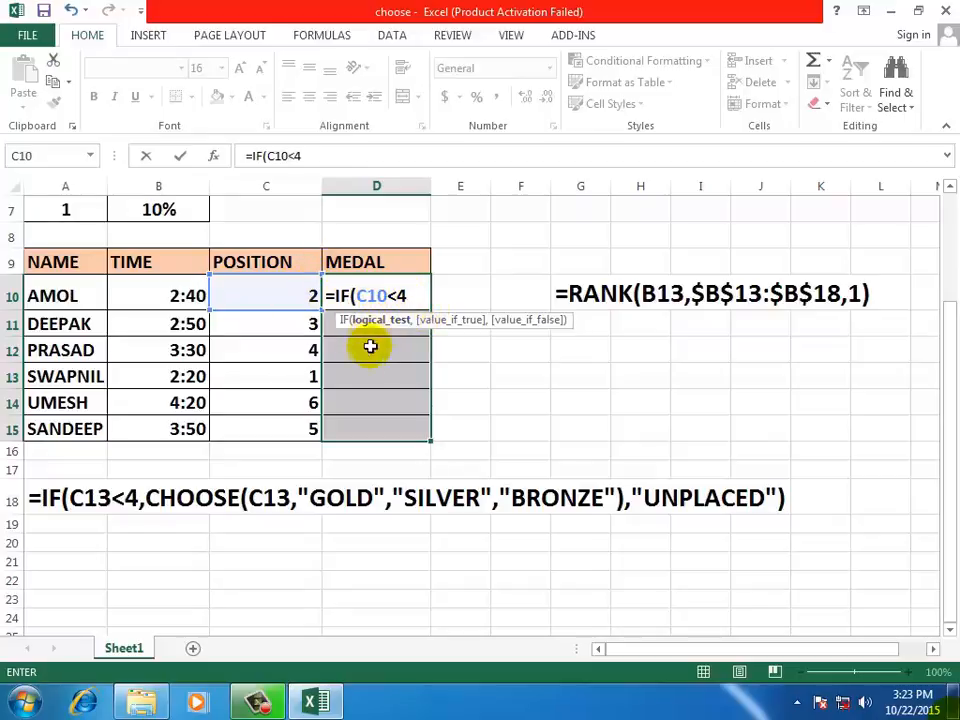
type(",")
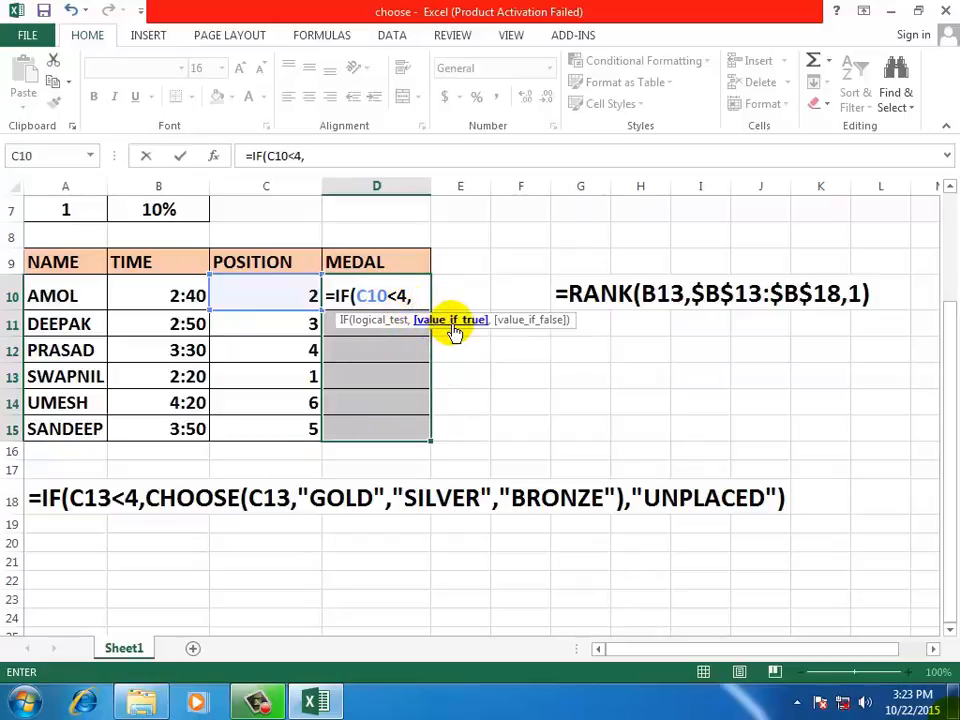
Nest a CHOOSE function as the value-if-true argument, using C10 as its index number.
type("CHOO")
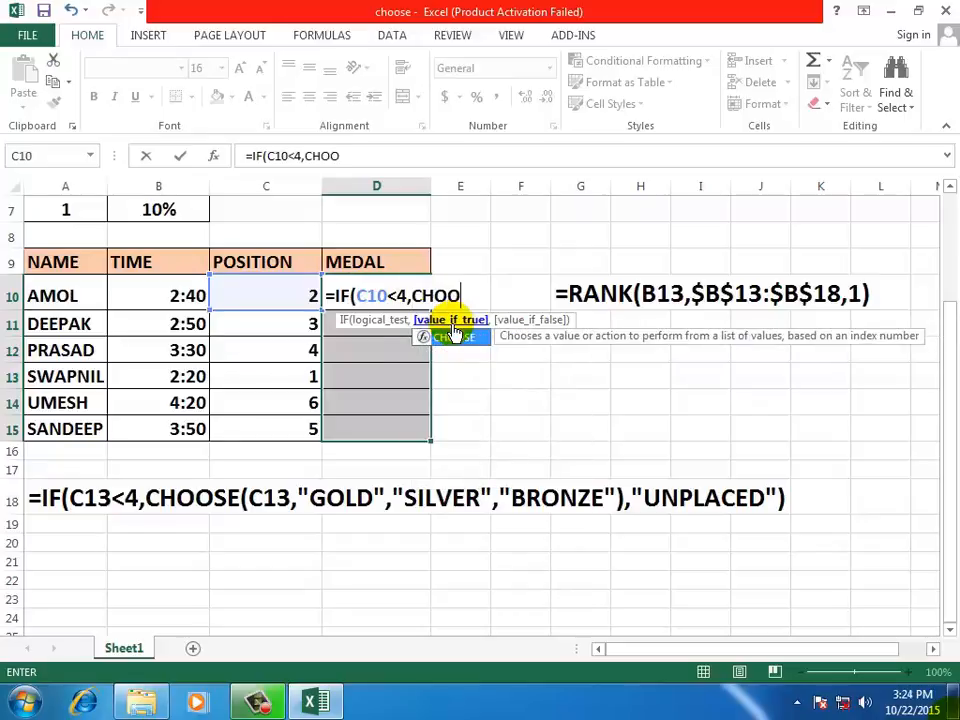
type("SE(")
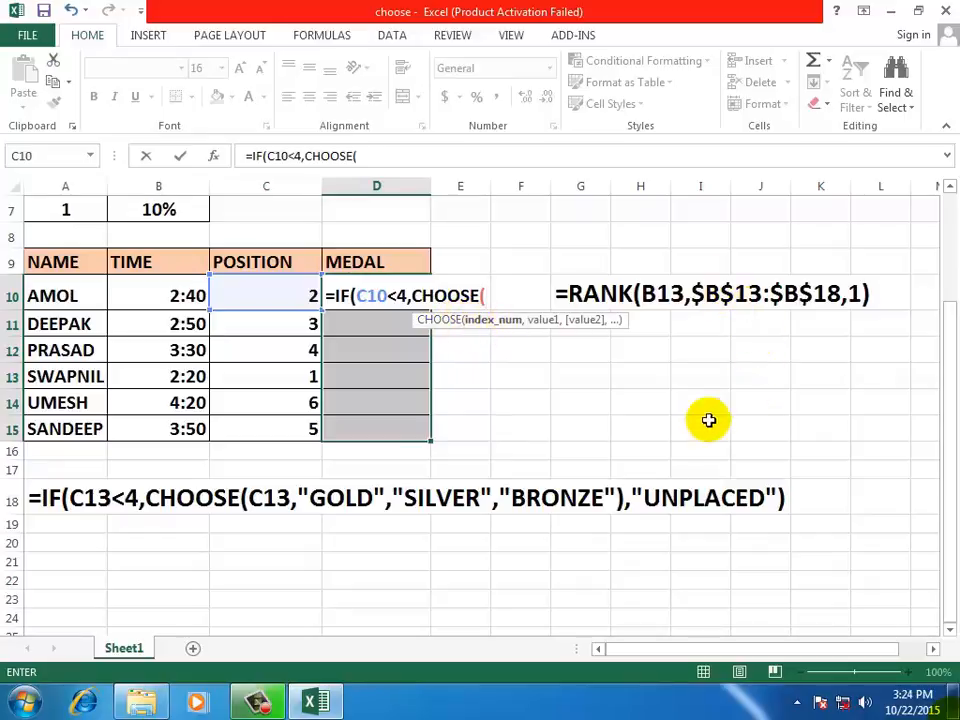
left_click(253, 292)
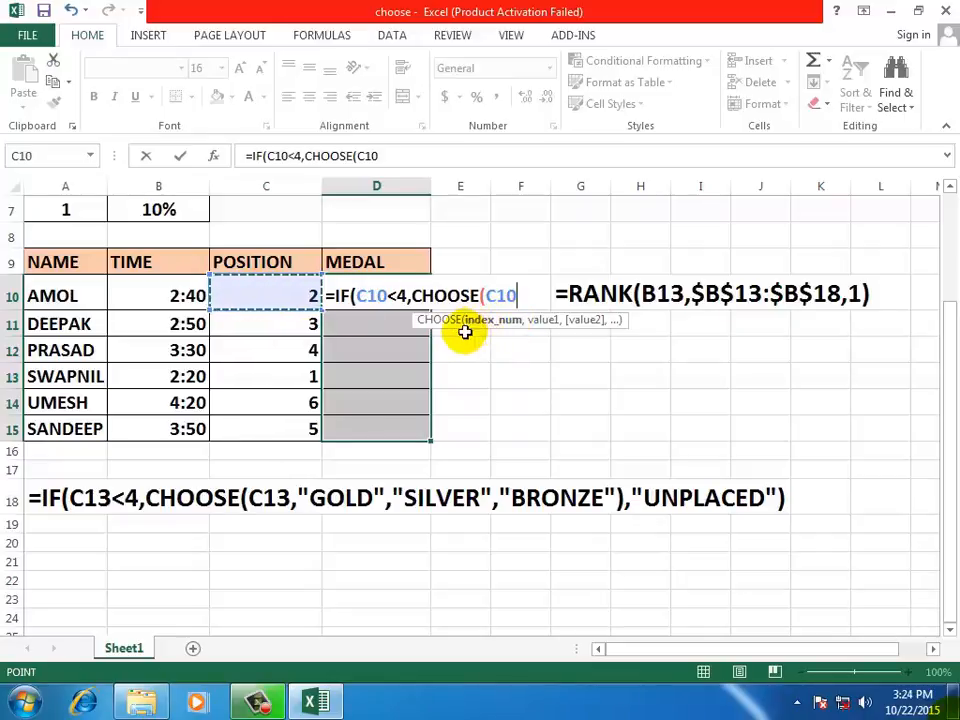
type(":")
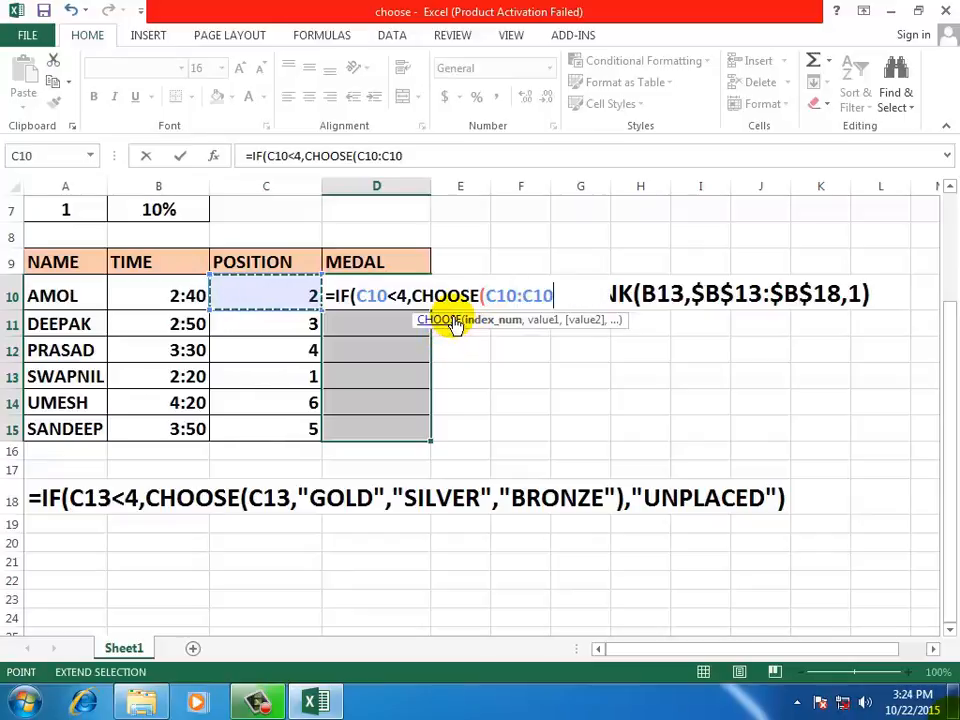
key("BackSpace")
key("BackSpace")
key("BackSpace")
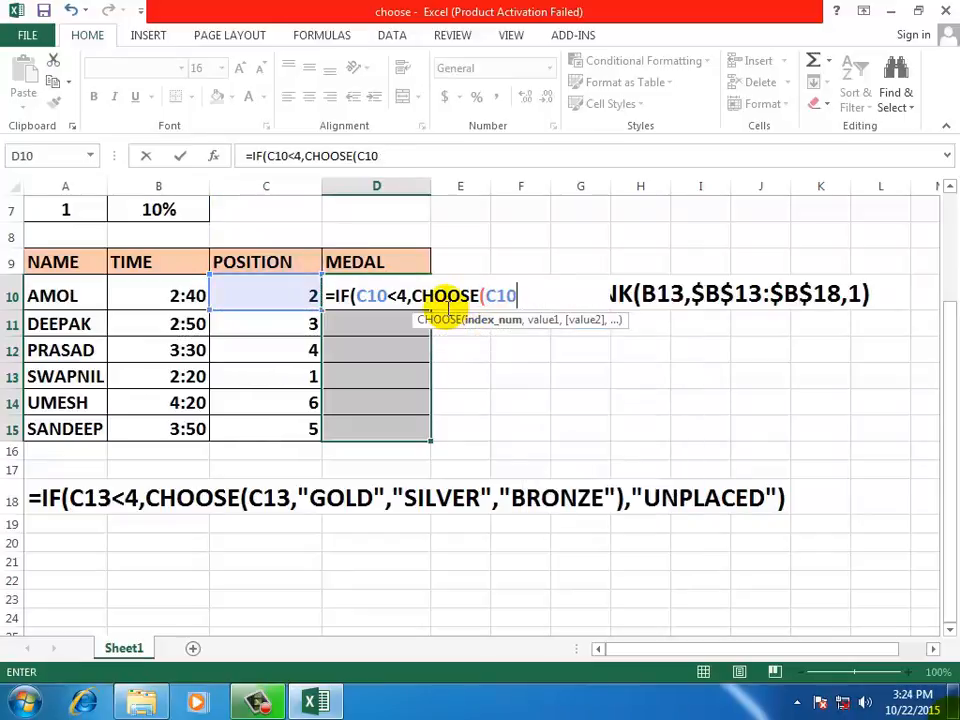
type(",")
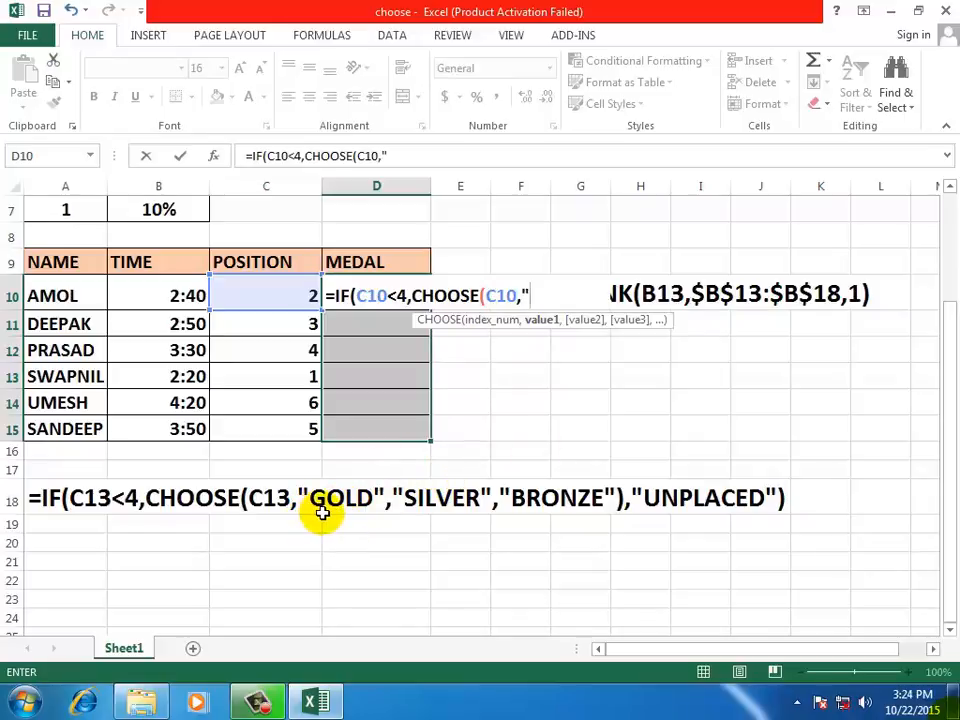
Add "GOLD" and "SILVER" as the first and second values of the CHOOSE function.
type("GOLD")
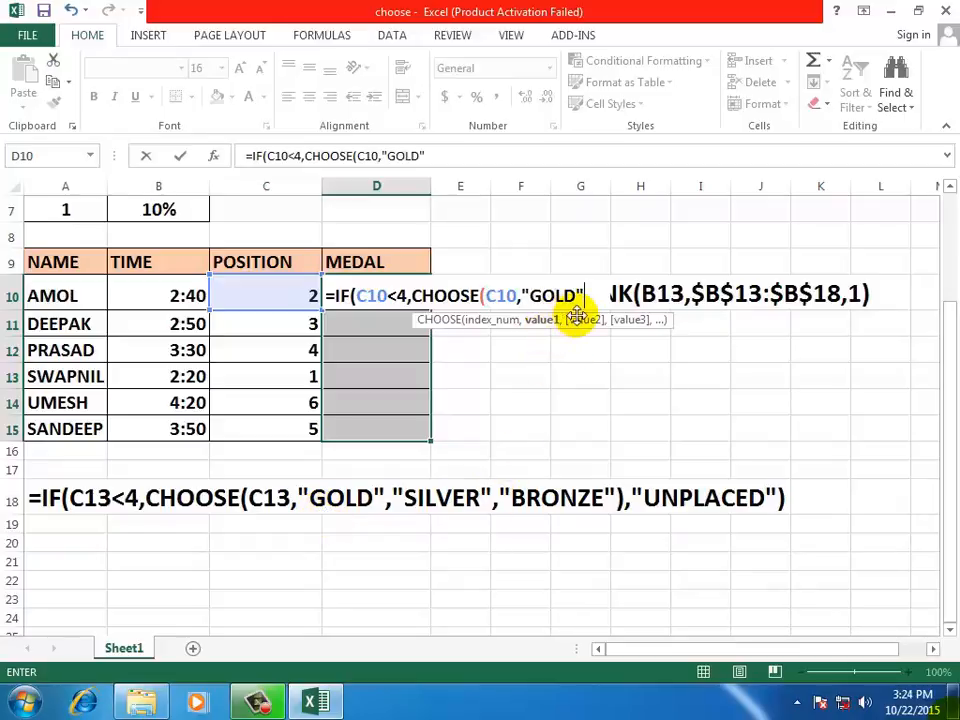
type("\",")
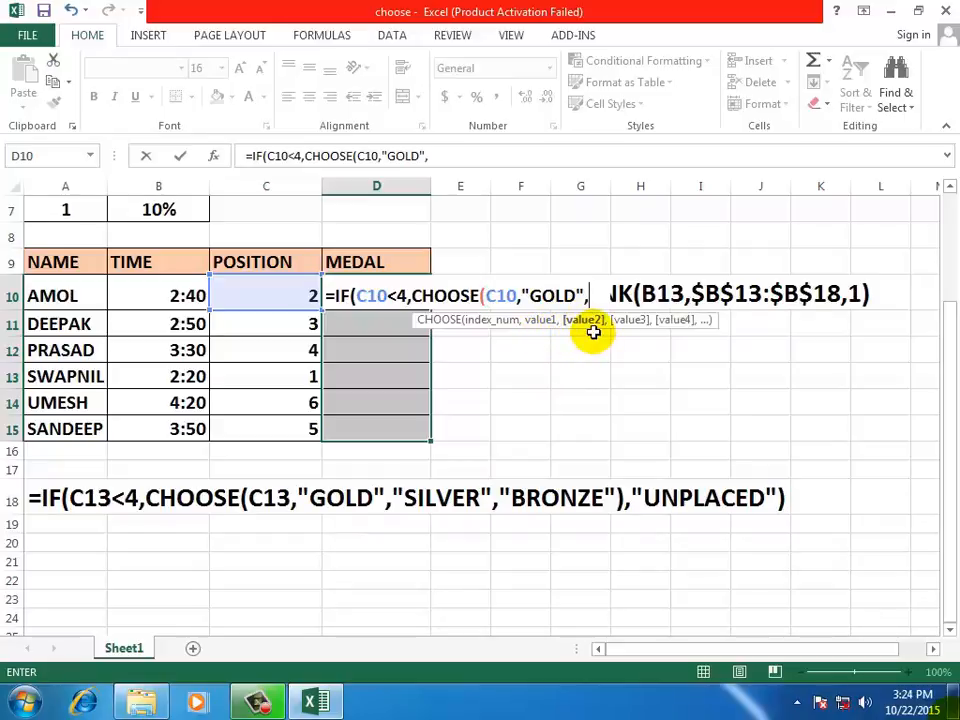
type("SIL")
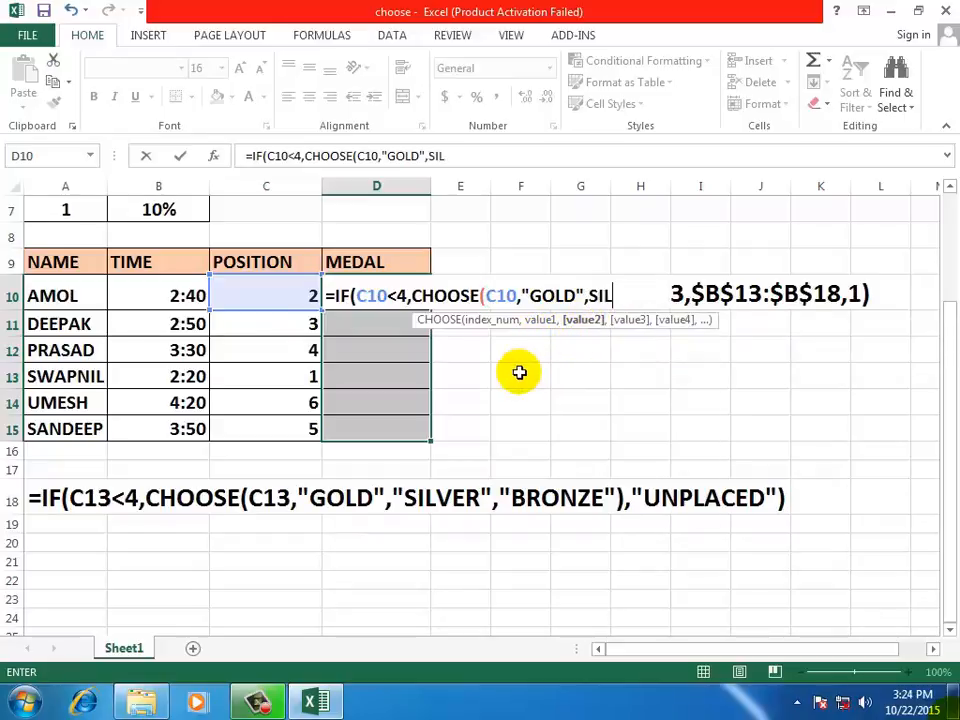
type("VER")
key("BackSpace")
key("BackSpace")
key("BackSpace")
key("BackSpace")
key("BackSpace")
key("BackSpace")
type("\"SILVER")
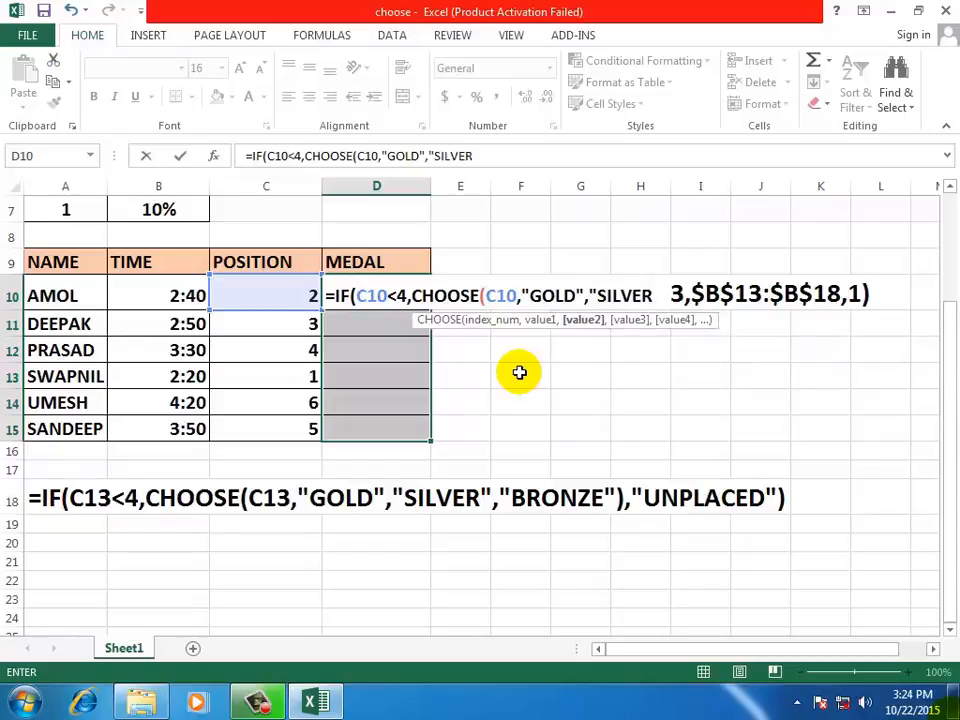
type("\",")
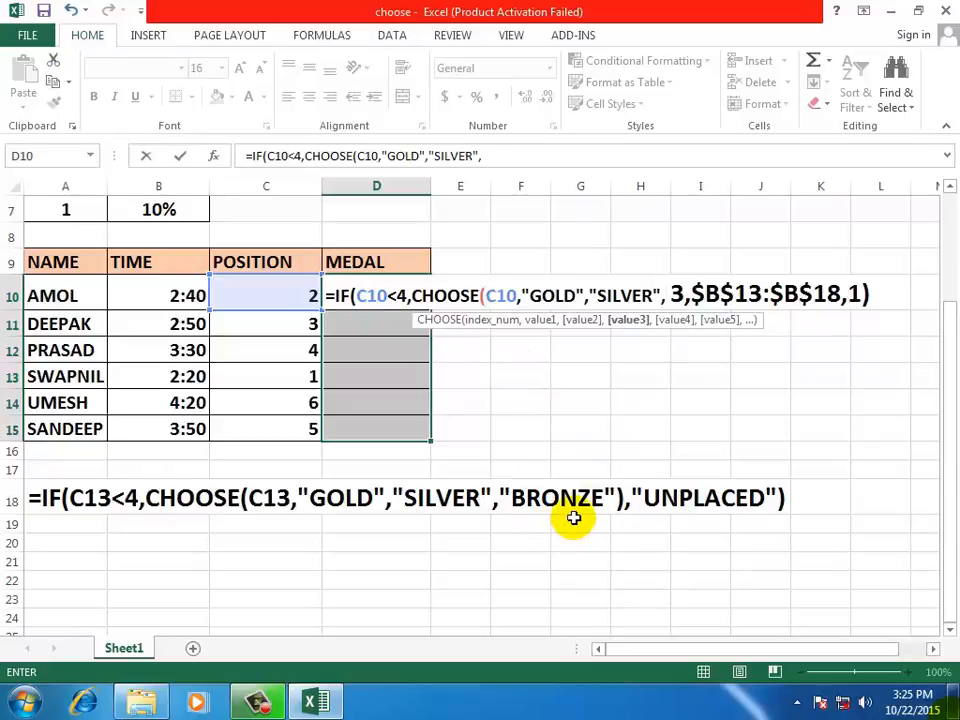
Complete the D10 formula with "BRONZE" as the third CHOOSE value and "UNPLACED" as the IF function's value-if-false.
type("\"")
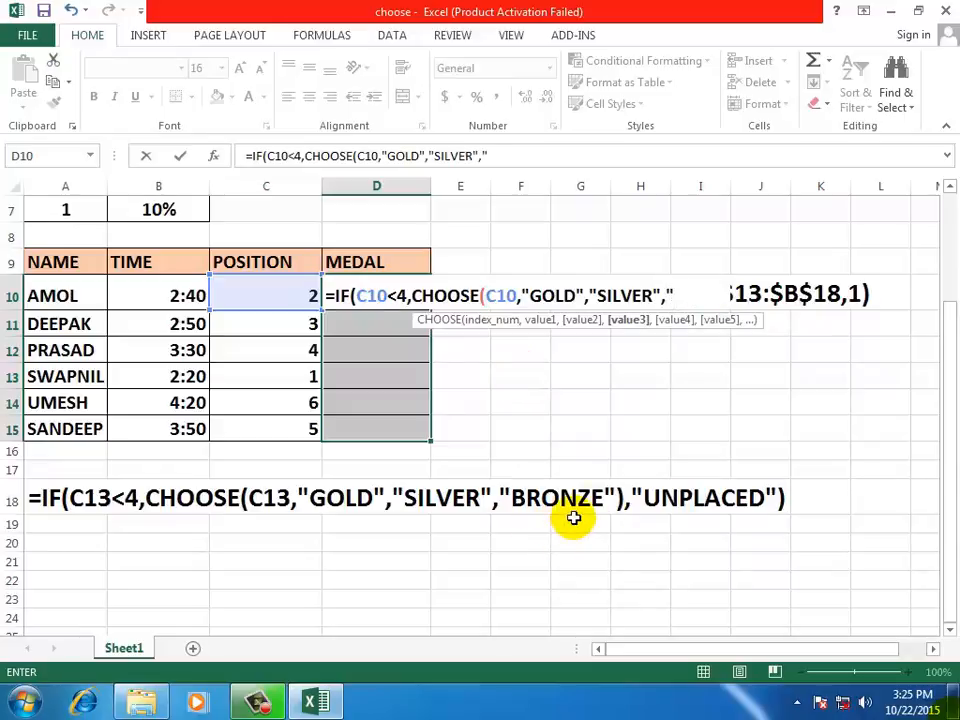
type("BRONZE")
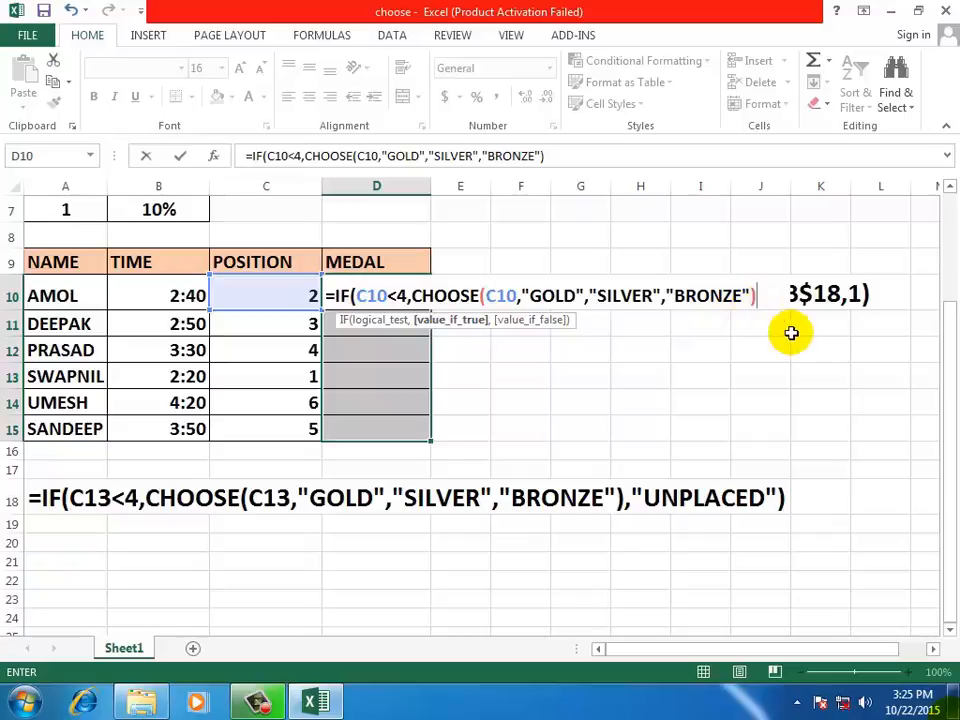
type(",")
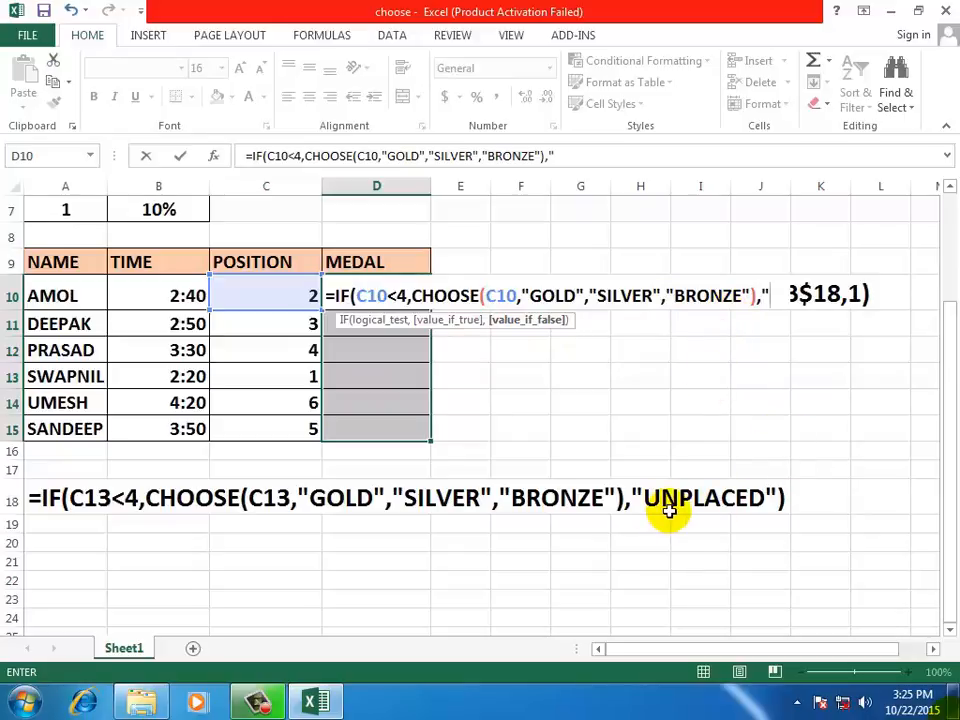
type("NP")
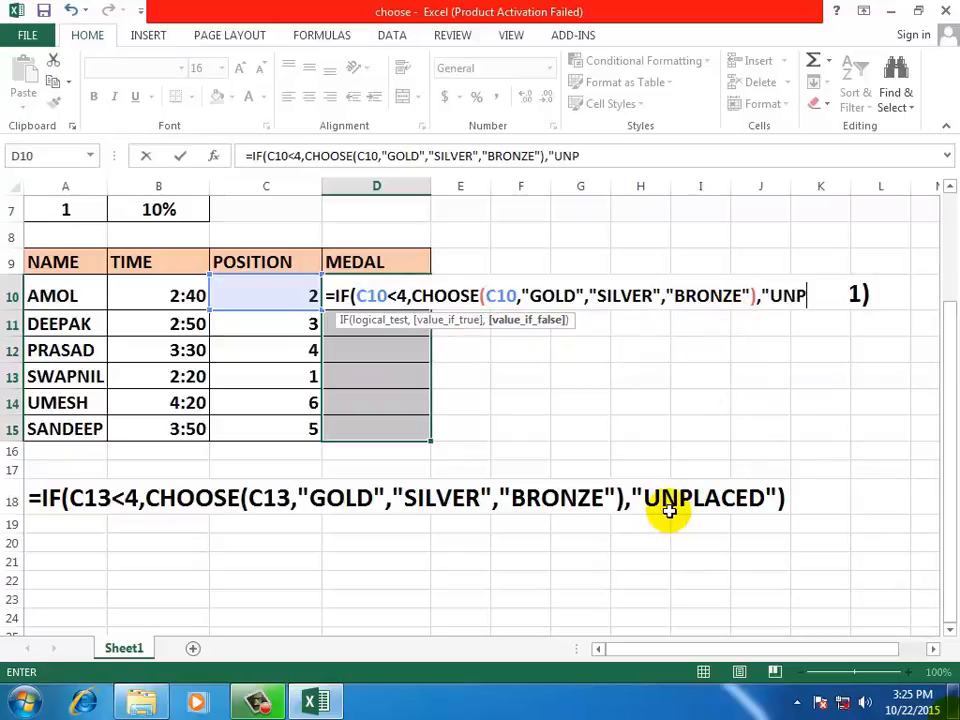
type("LACED")
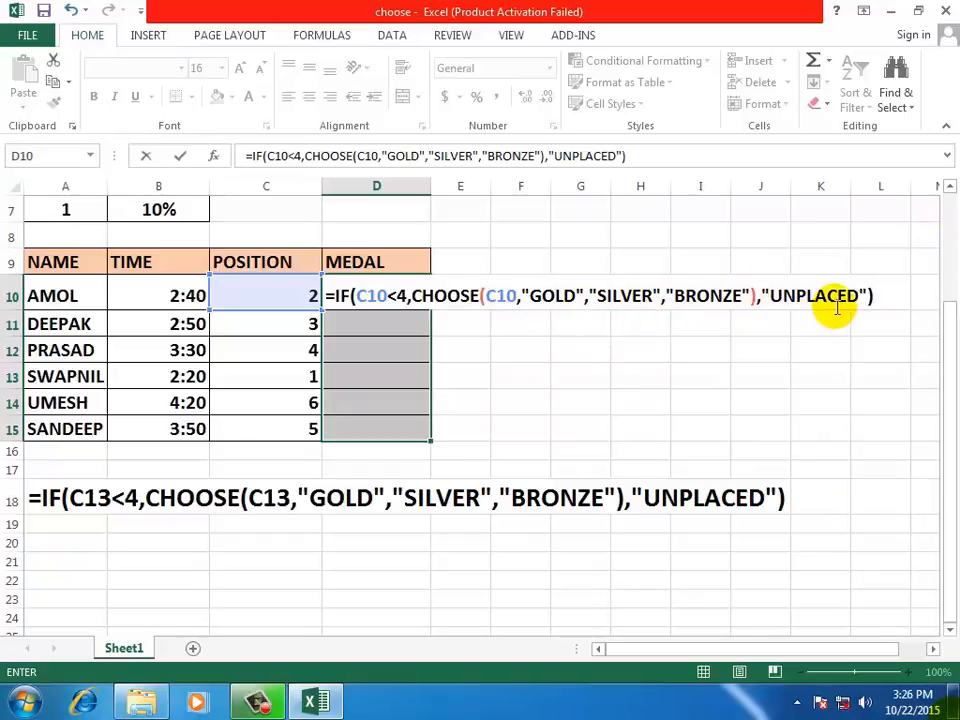
key("Return")
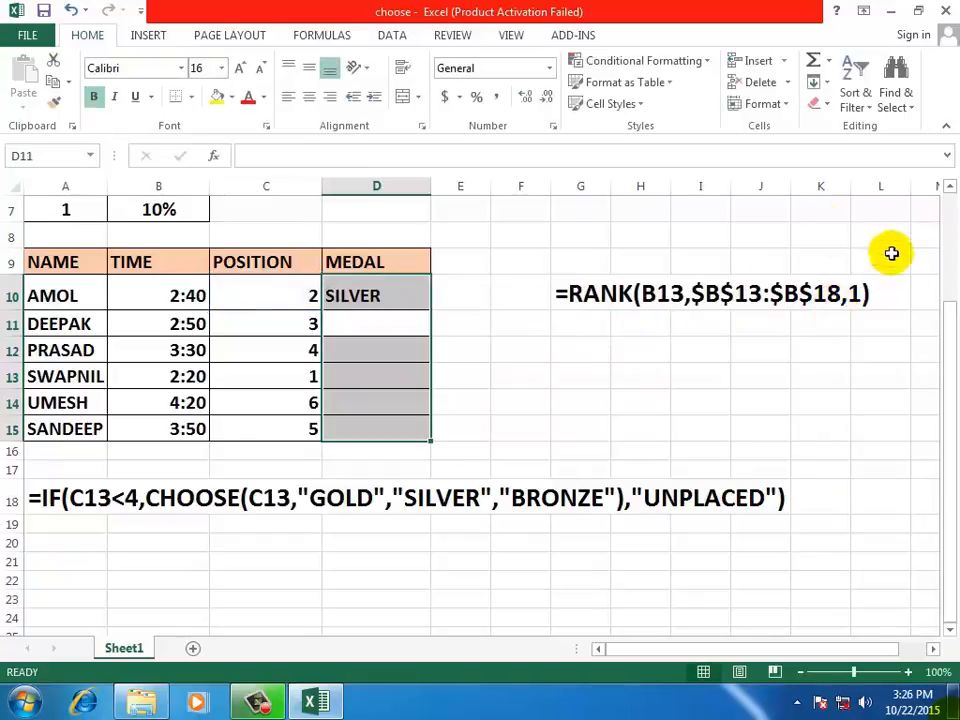
Fill the medal formula from D10 down through D15 and check the medals in D13 and D11.
left_click(385, 292)
left_click_drag(428, 310, 435, 441)
left_click(392, 380)
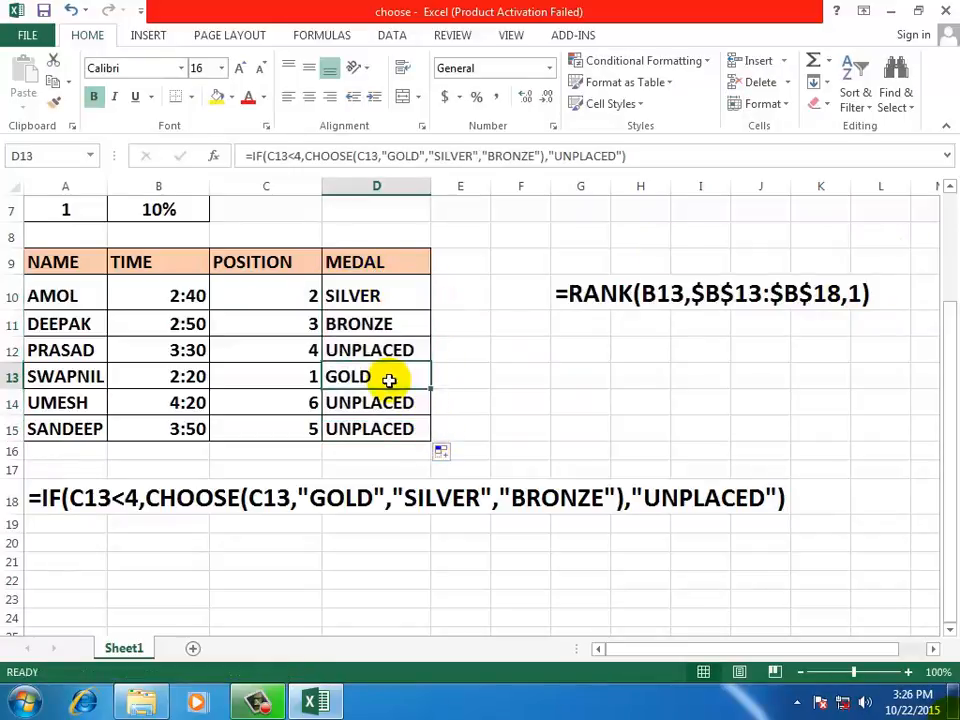
left_click(397, 320)
left_click(622, 428)
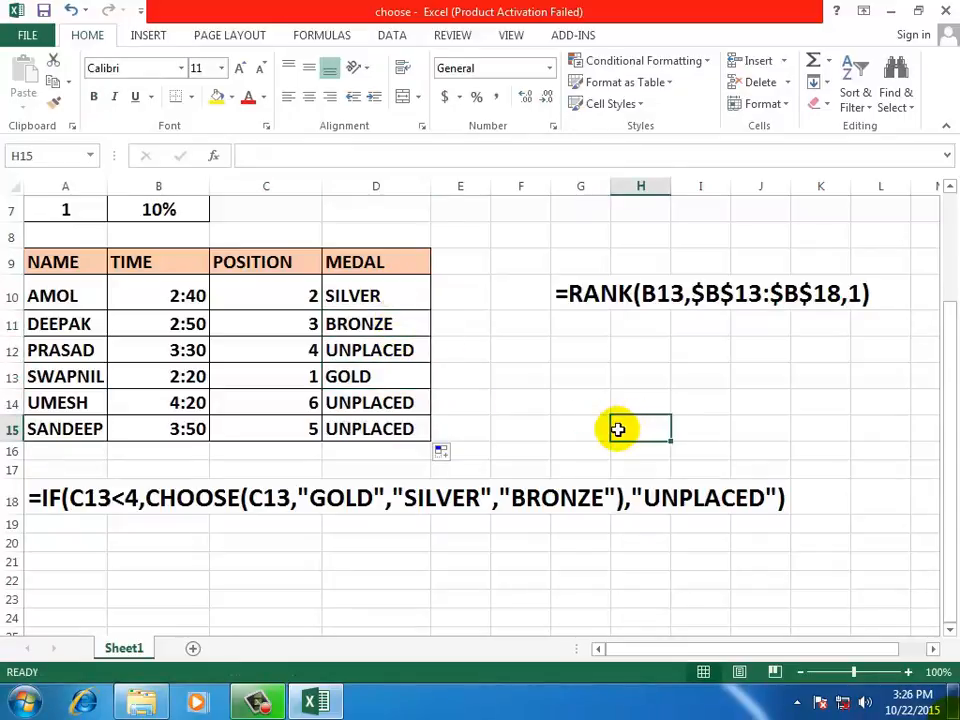
left_click(252, 706)
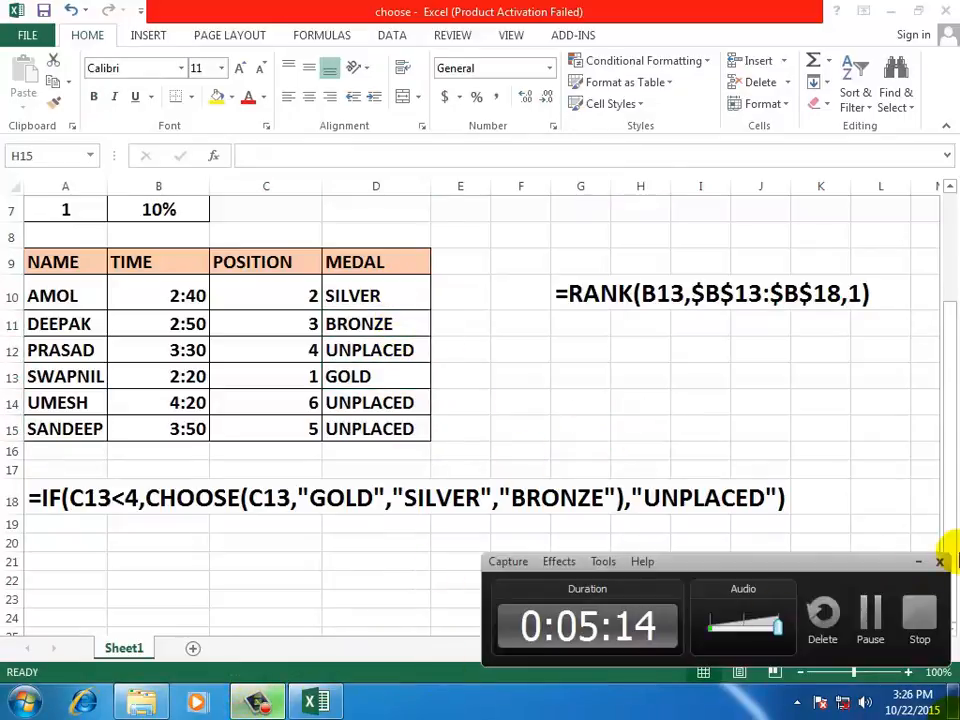
left_click(913, 562)
left_click(602, 377)
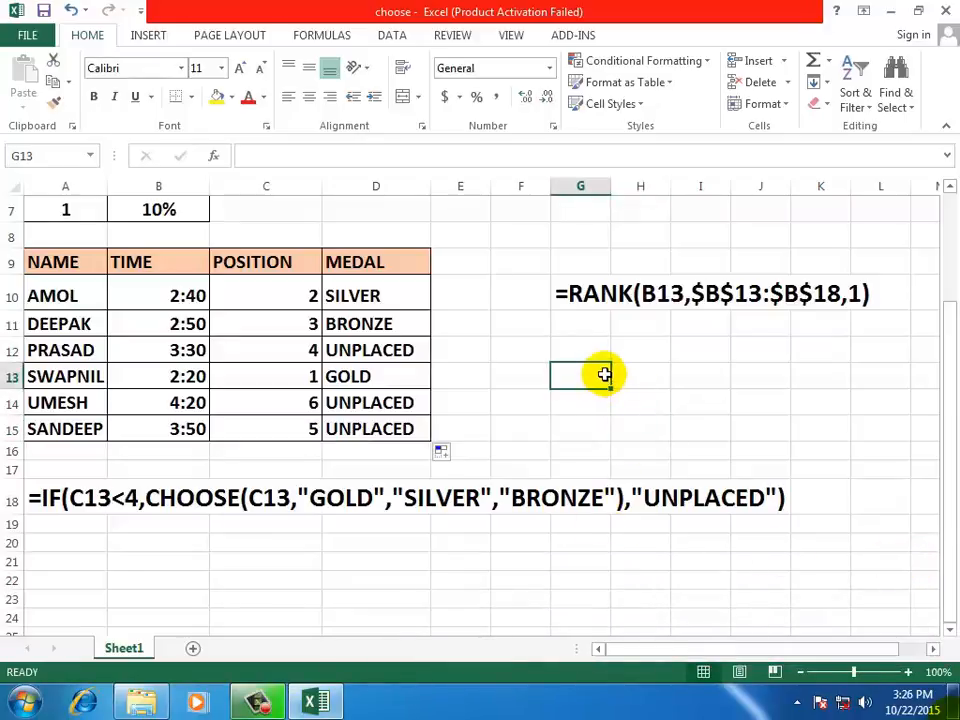
left_click(511, 287)
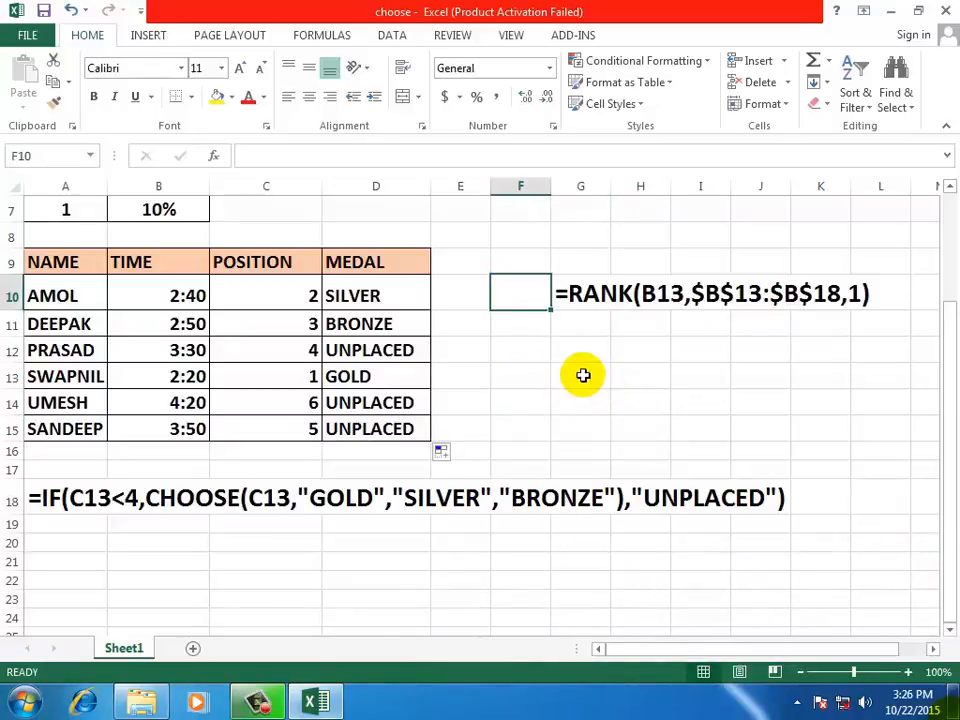